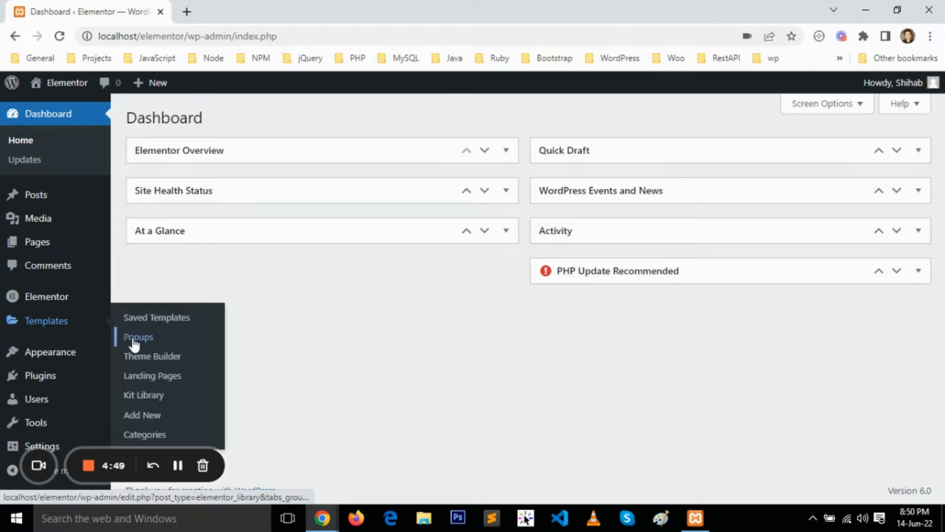
Create a new popup template named "Subscription form".
{"action": "left_click", "coordinate": [132, 338]}
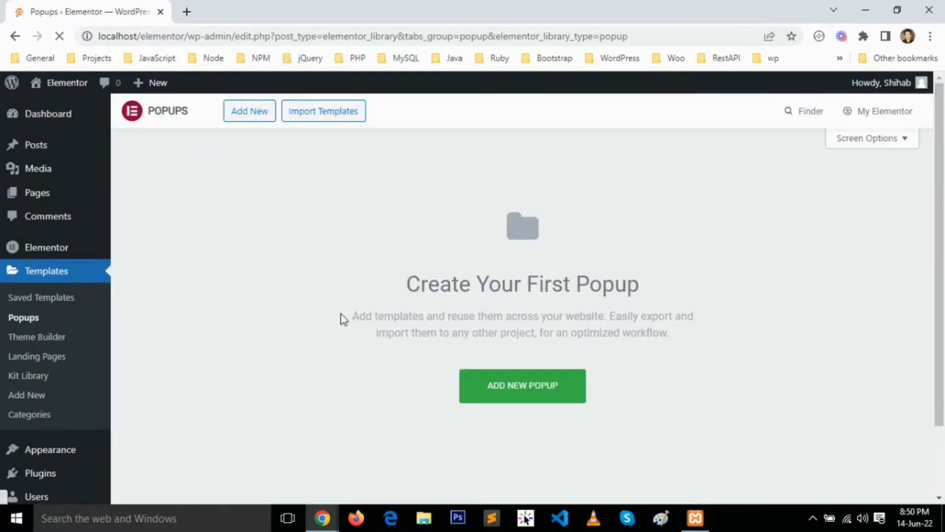
{"action": "left_click", "coordinate": [545, 394]}
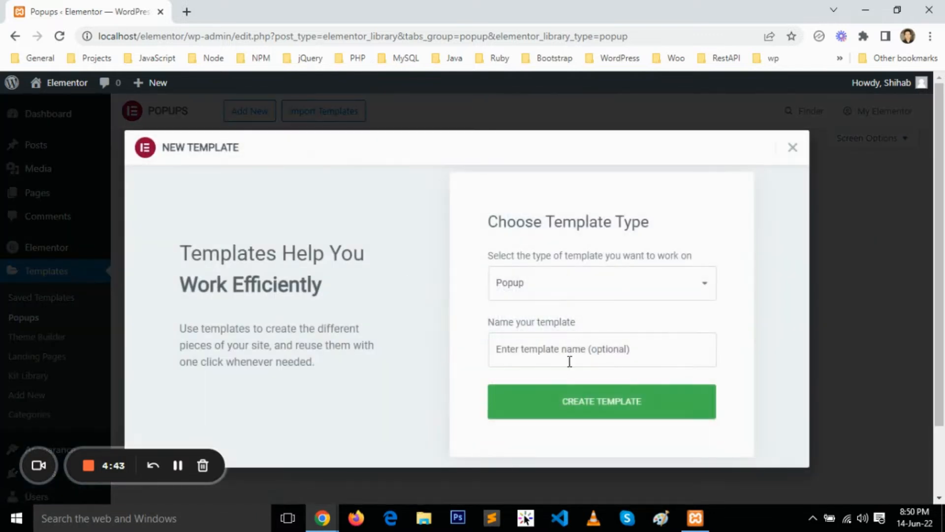
{"action": "left_click", "coordinate": [573, 353]}
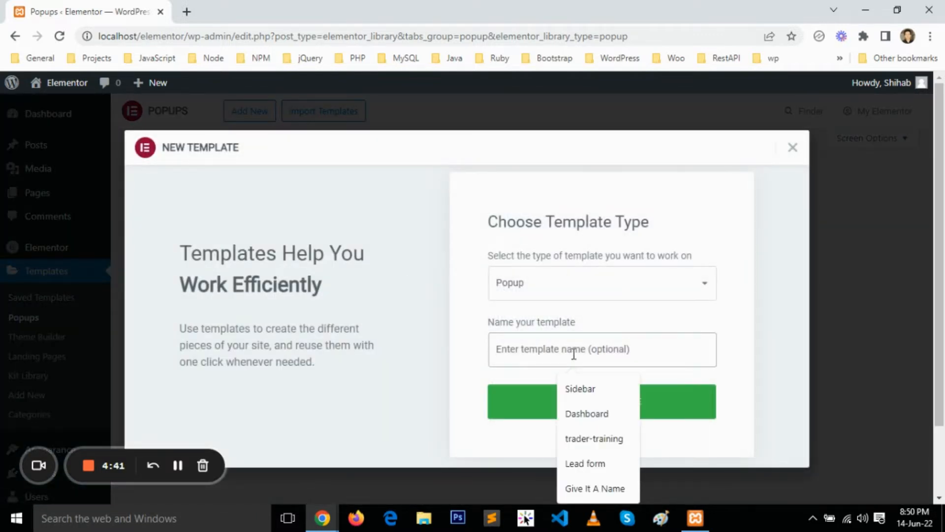
{"action": "type", "text": "S"}
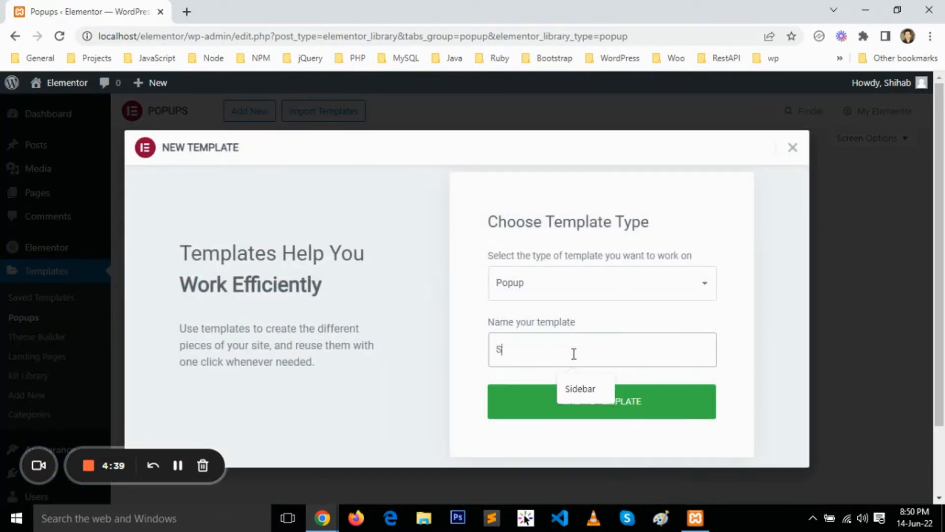
{"action": "type", "text": "ubscription form"}
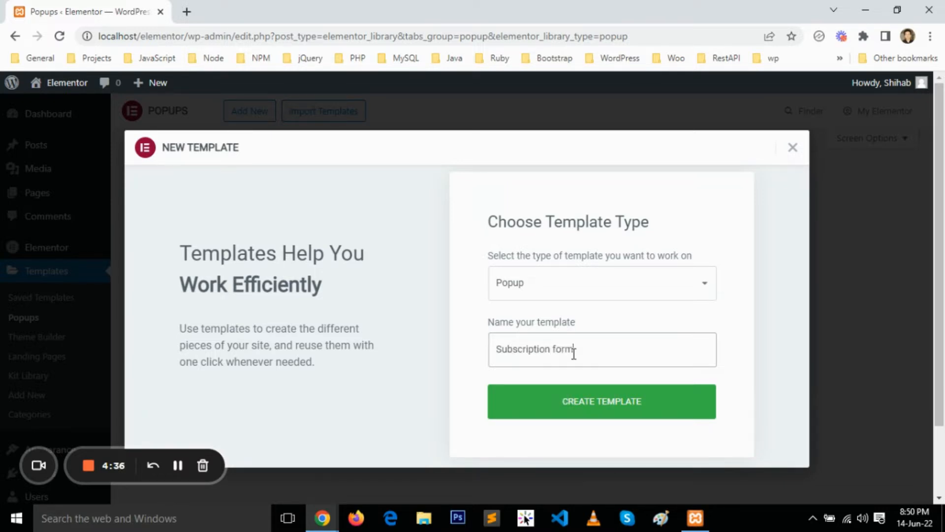
{"action": "left_click", "coordinate": [591, 403]}
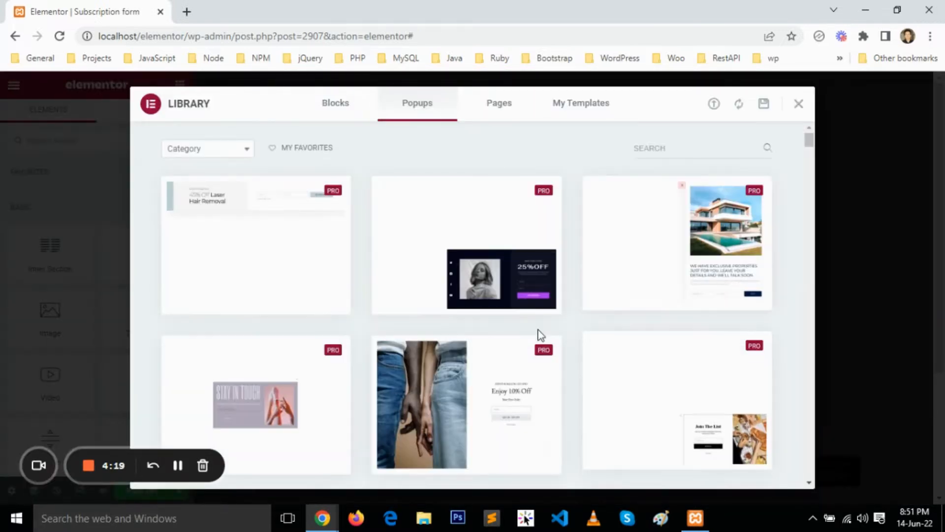
Dismiss the template library without inserting a design and add a single-column section to the blank popup.
{"action": "scroll", "coordinate": [308, 394], "scroll_direction": "down", "scroll_amount": 1}
{"action": "scroll", "coordinate": [307, 394], "scroll_direction": "down", "scroll_amount": 2}
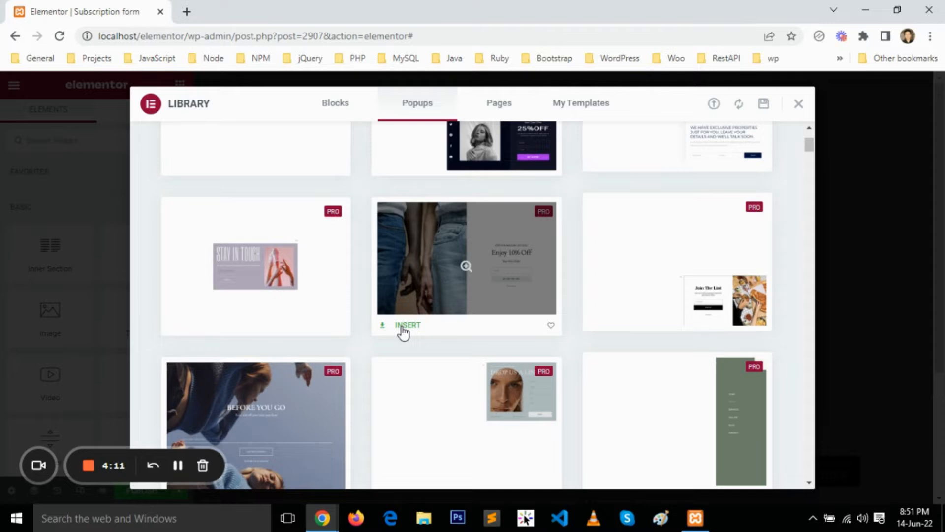
{"action": "scroll", "coordinate": [403, 333], "scroll_direction": "up", "scroll_amount": 3}
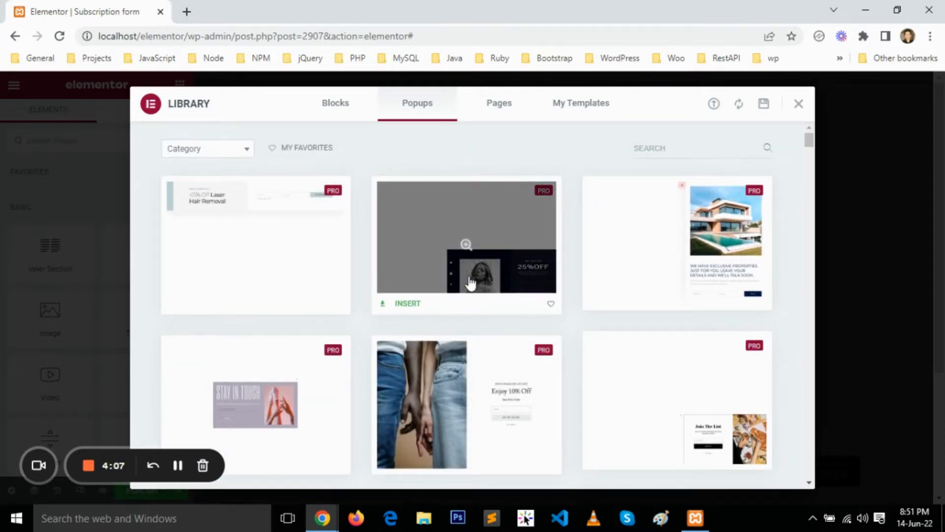
{"action": "left_click", "coordinate": [798, 107]}
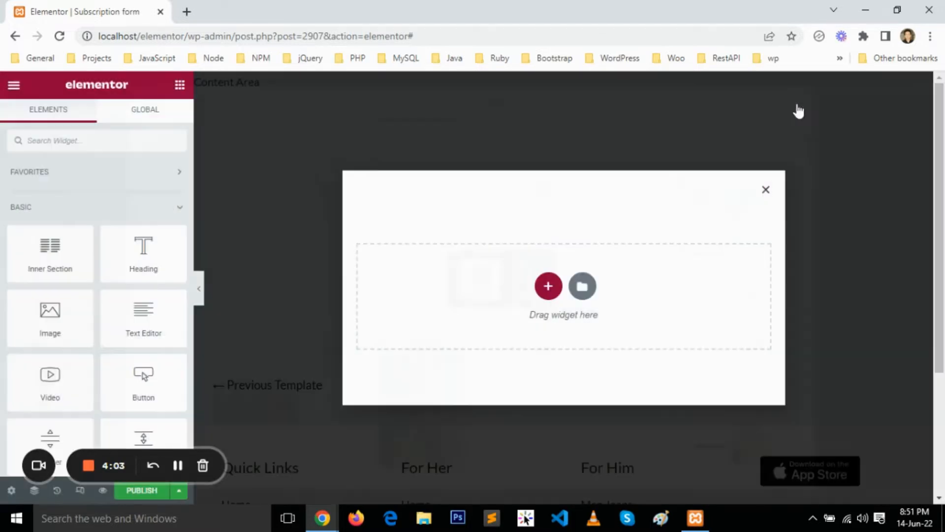
{"action": "left_click", "coordinate": [548, 286]}
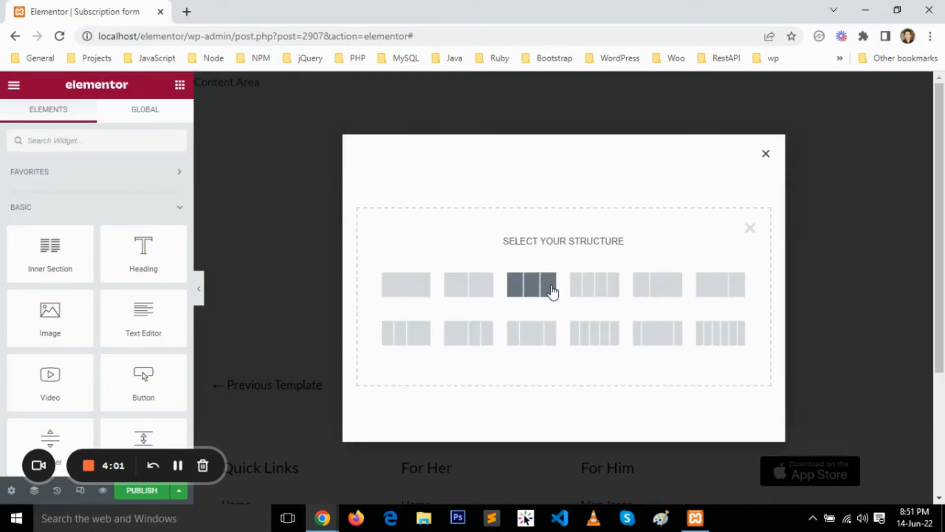
{"action": "left_click", "coordinate": [421, 290]}
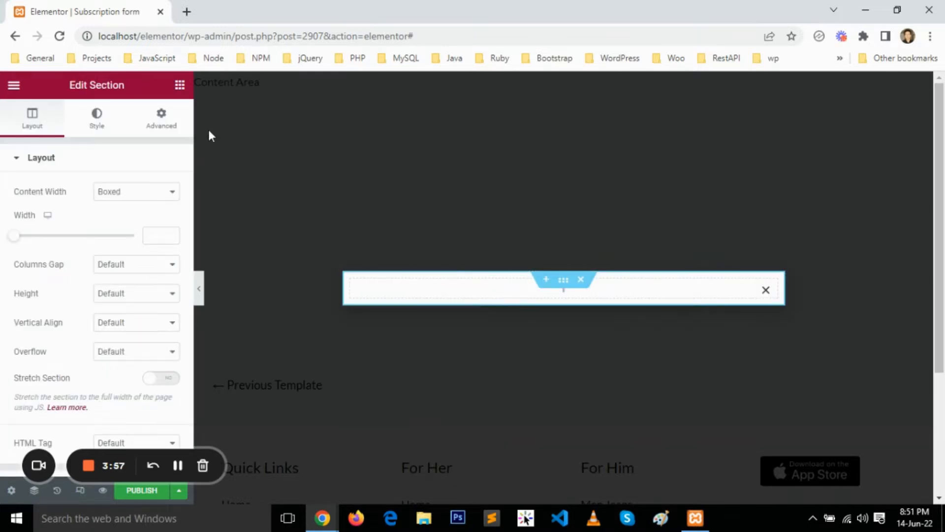
Set the section's padding to 60 px for top and bottom and 15 px for right and left.
{"action": "left_click", "coordinate": [163, 123]}
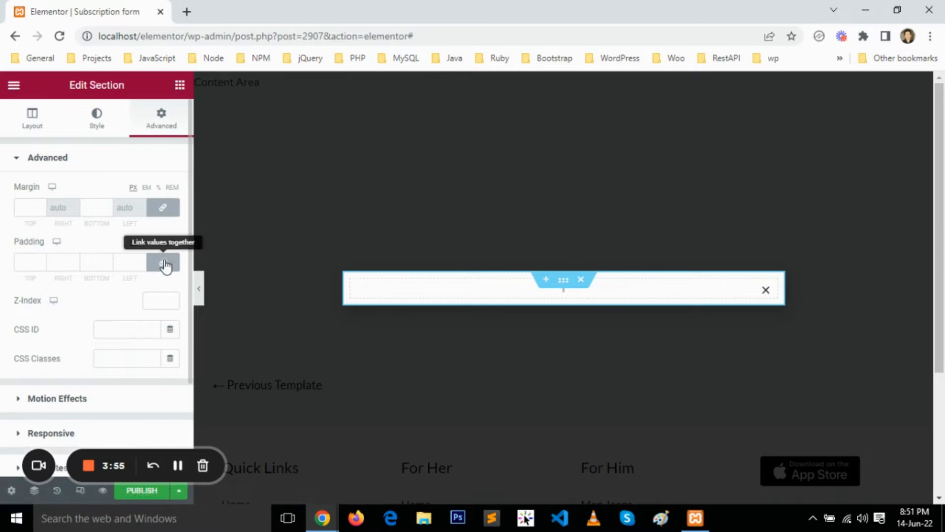
{"action": "left_click", "coordinate": [164, 265]}
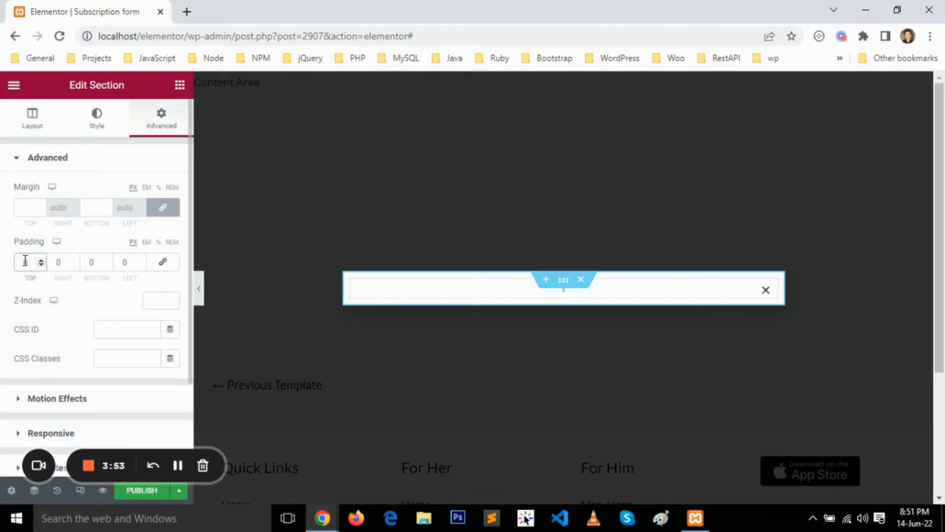
{"action": "type", "text": "60"}
{"action": "key", "text": "Tab"}
{"action": "key", "text": "Tab"}
{"action": "type", "text": "60"}
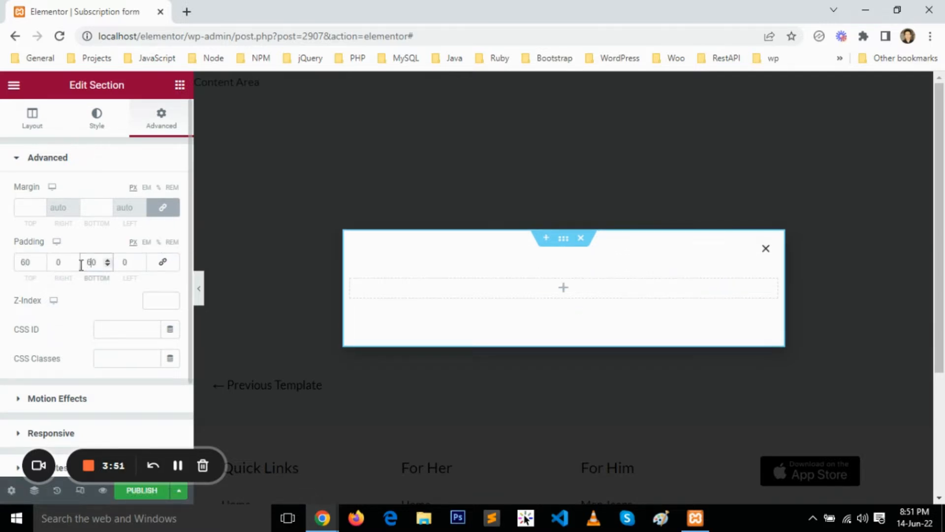
{"action": "left_click", "coordinate": [55, 262]}
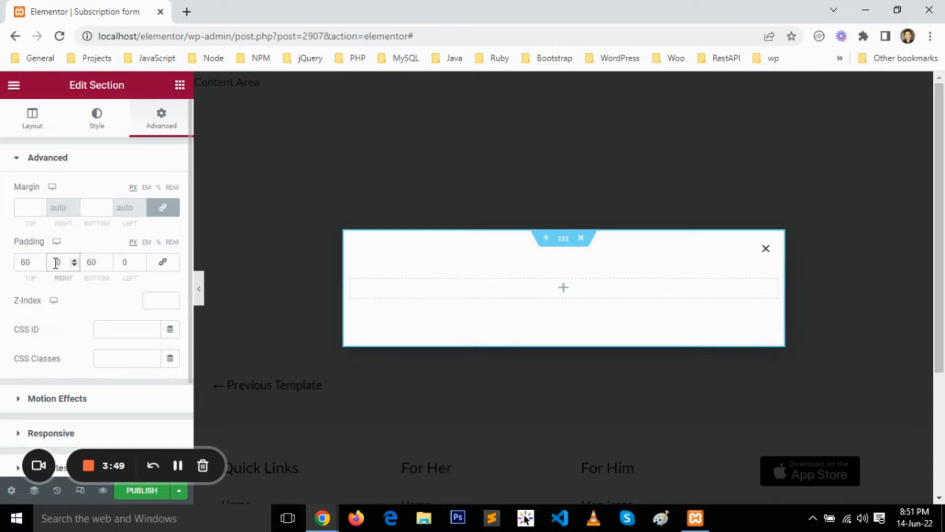
{"action": "type", "text": "15"}
{"action": "key", "text": "Delete"}
{"action": "left_click", "coordinate": [120, 262]}
{"action": "type", "text": "15"}
{"action": "key", "text": "Delete"}
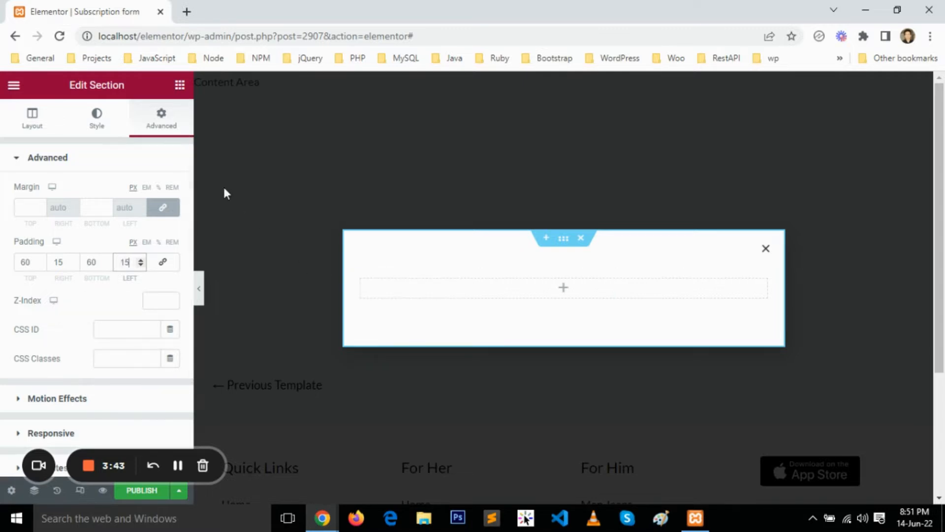
Add an Image widget to the popup's section and set its image size to Full.
{"action": "left_click", "coordinate": [179, 85]}
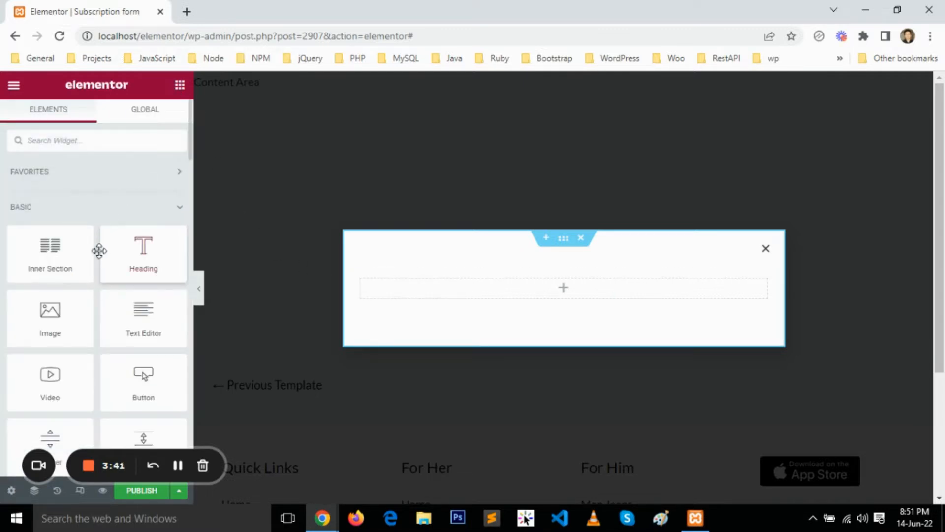
{"action": "left_click_drag", "start_coordinate": [48, 310], "coordinate": [578, 291]}
{"action": "left_click", "coordinate": [130, 290]}
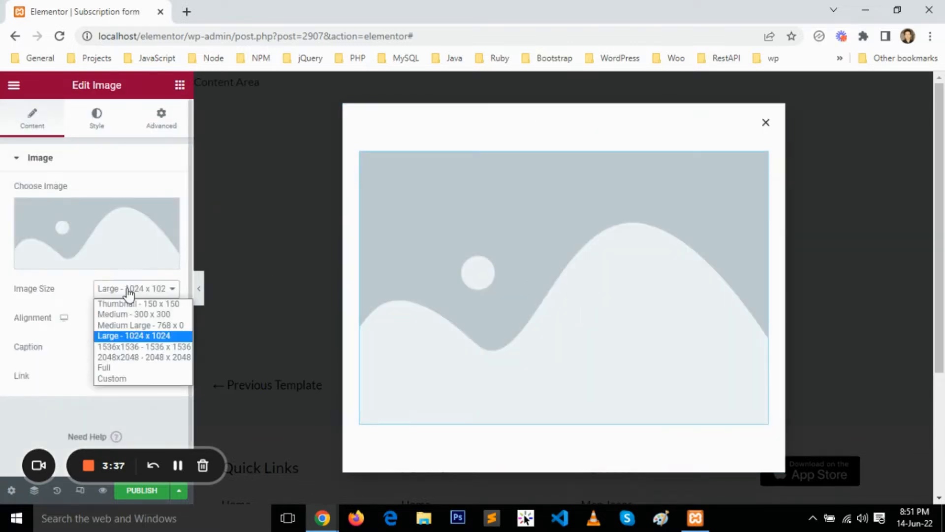
{"action": "left_click", "coordinate": [108, 368]}
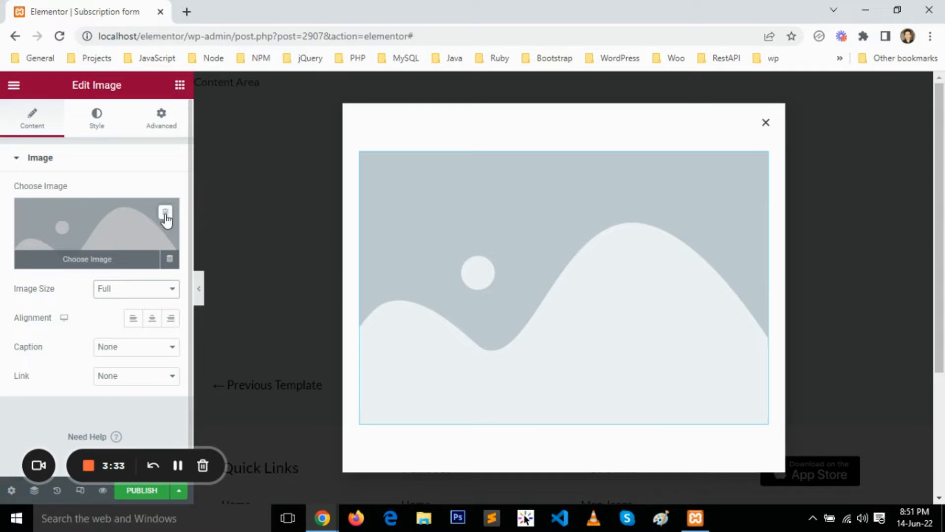
Try to use the dynamic Site Logo as the image widget's source.
{"action": "left_click", "coordinate": [165, 216]}
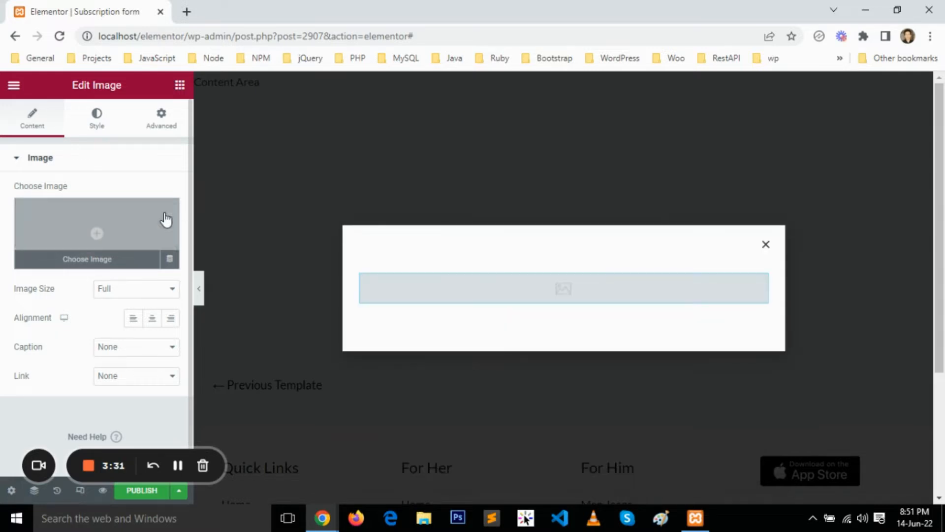
{"action": "left_click", "coordinate": [169, 258]}
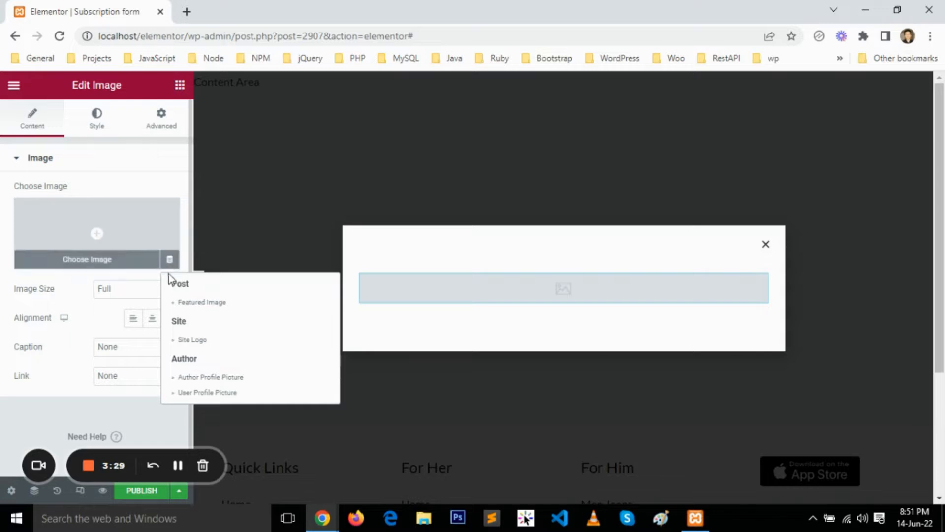
{"action": "left_click", "coordinate": [192, 339]}
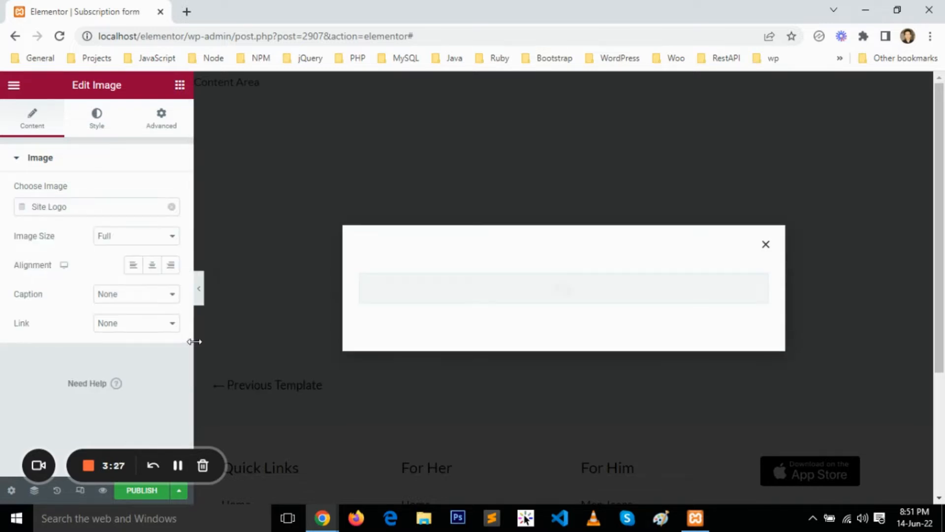
{"action": "left_click", "coordinate": [171, 207]}
Insert logo.png from the media library into the image widget.
{"action": "left_click", "coordinate": [105, 261]}
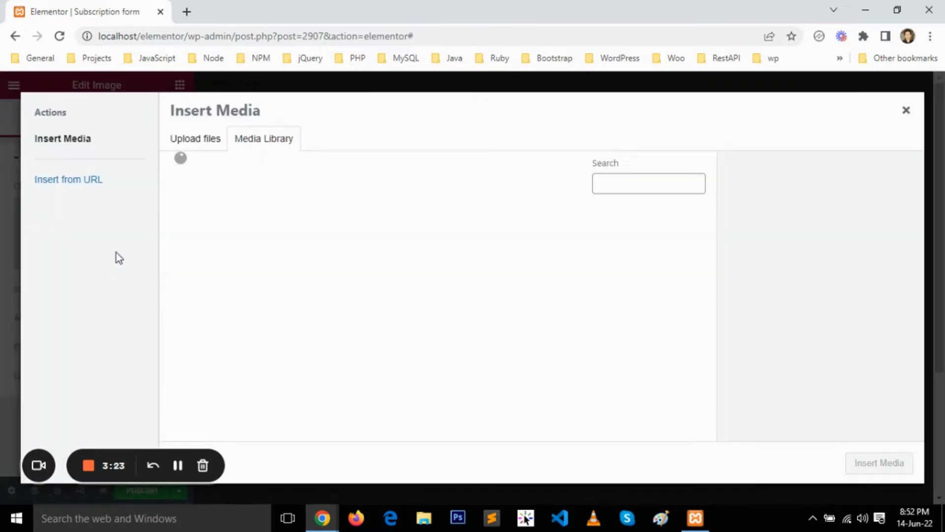
{"action": "left_click", "coordinate": [207, 148]}
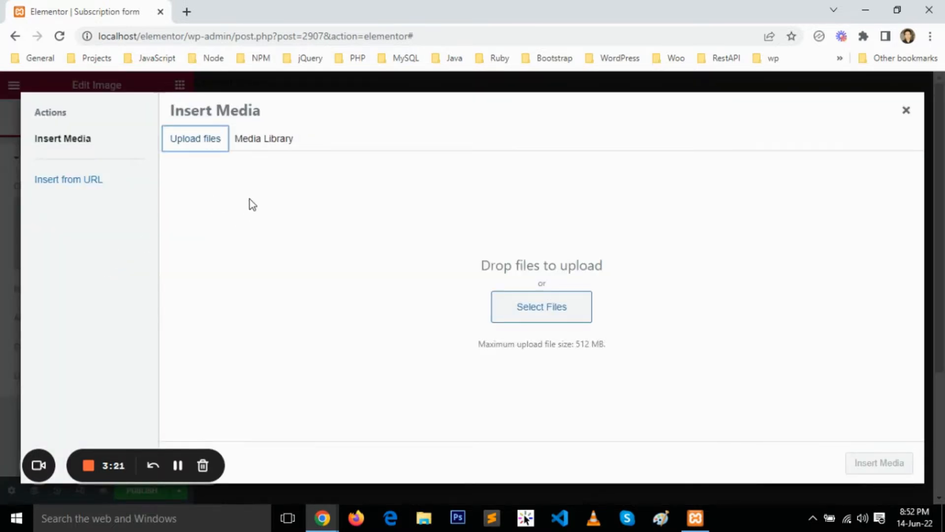
{"action": "left_click", "coordinate": [264, 138]}
{"action": "left_click", "coordinate": [214, 258]}
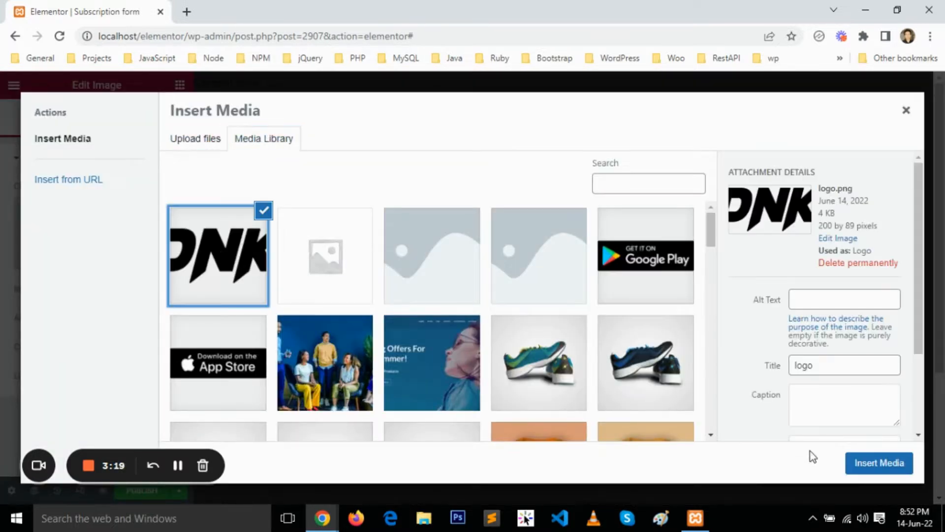
{"action": "left_click", "coordinate": [865, 460]}
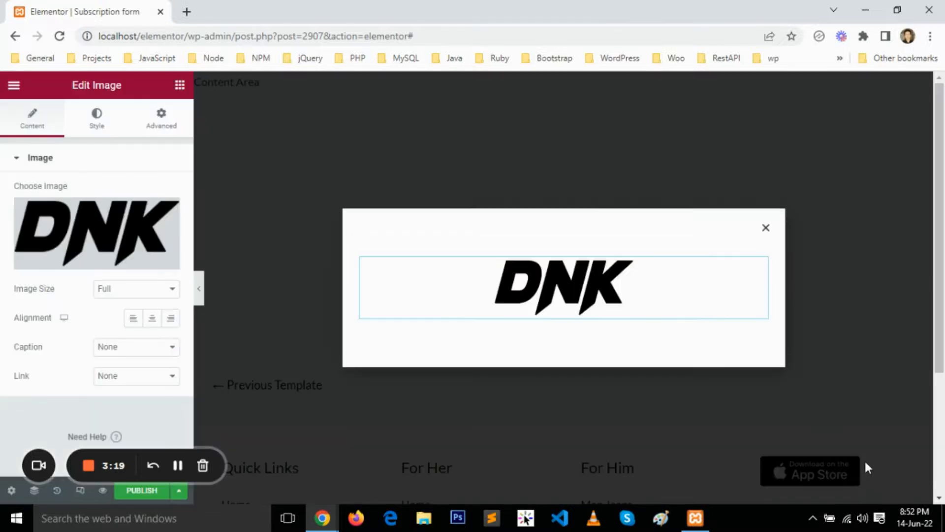
Add a Form widget beneath the logo and remove its Message field.
{"action": "left_click", "coordinate": [177, 86]}
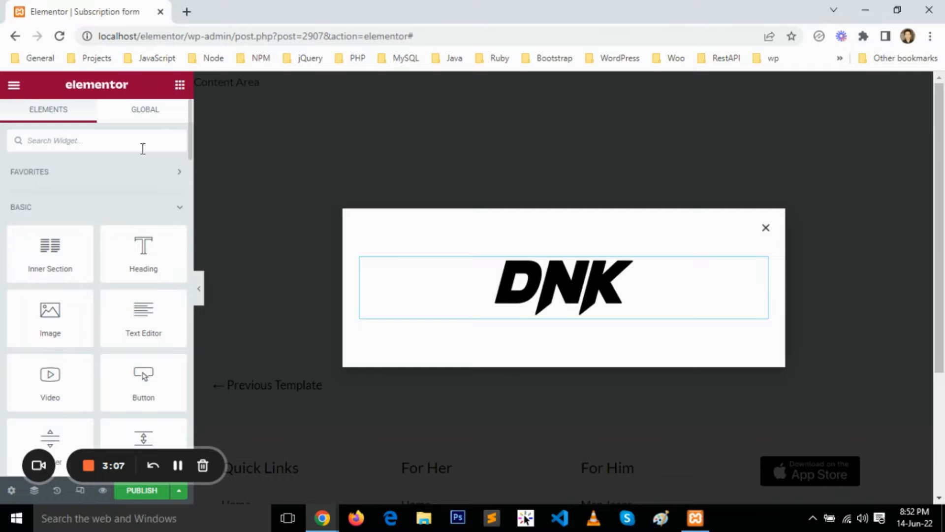
{"action": "type", "text": "form"}
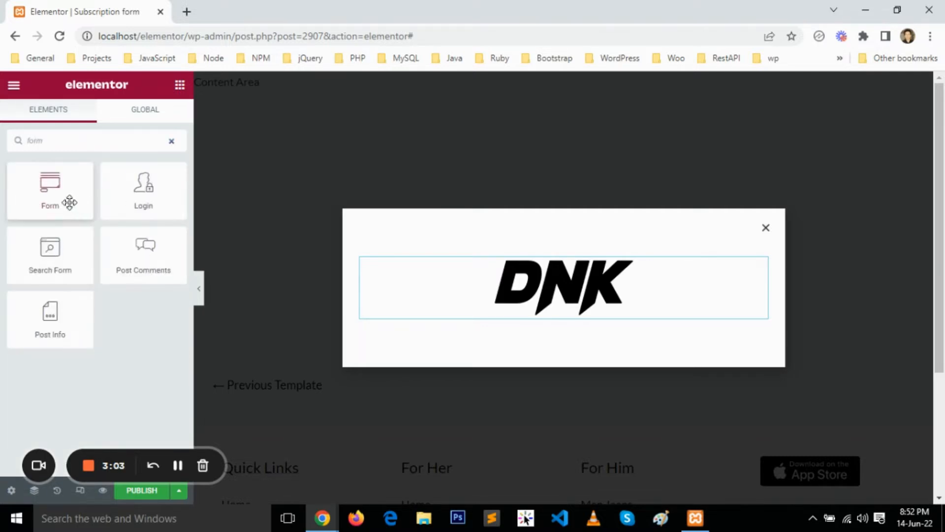
{"action": "left_click_drag", "start_coordinate": [70, 202], "coordinate": [592, 301]}
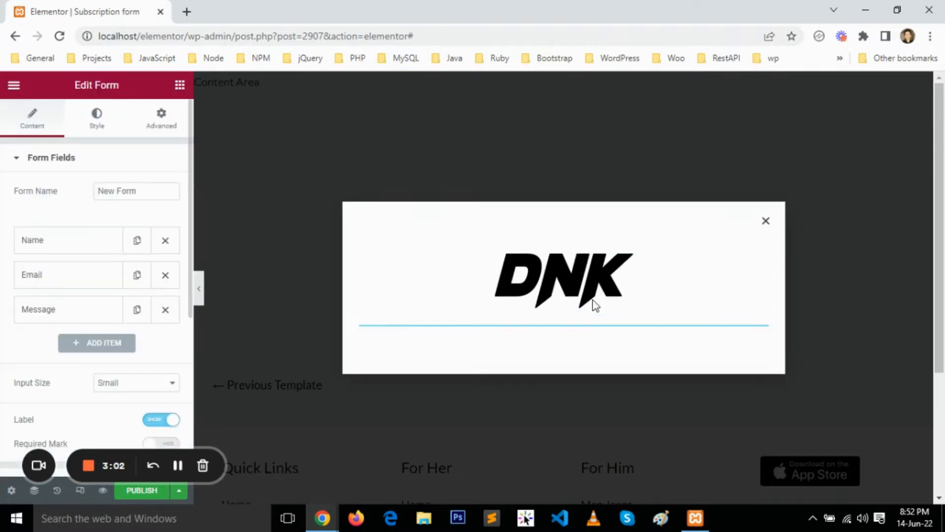
{"action": "left_click", "coordinate": [166, 310]}
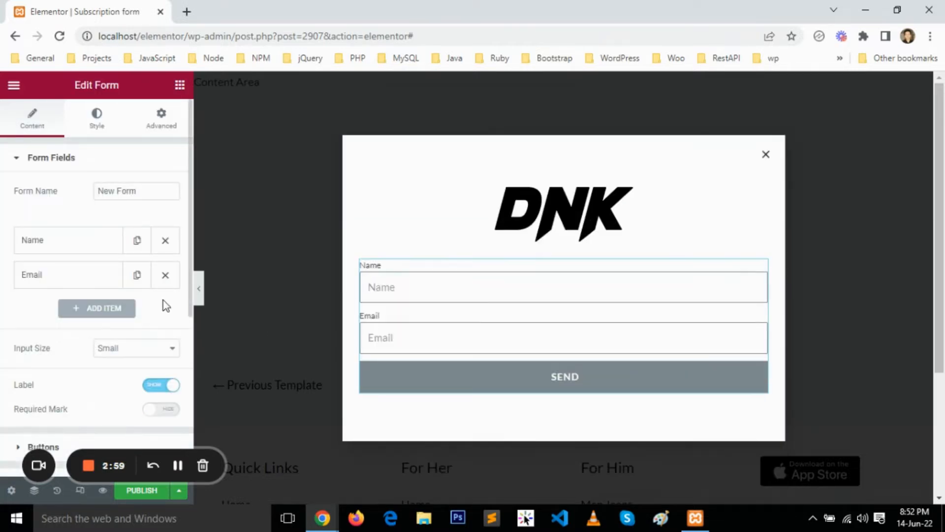
Rename the form as "subscription form".
{"action": "double_click", "coordinate": [110, 193]}
{"action": "key", "text": "Delete"}
{"action": "key", "text": "Delete"}
{"action": "key", "text": "Delete"}
{"action": "key", "text": "Delete"}
{"action": "key", "text": "Delete"}
{"action": "type", "text": "subscripton"}
{"action": "key", "text": "BackSpace"}
{"action": "key", "text": "BackSpace"}
{"action": "type", "text": "ion form"}
Set the Name field's placeholder to "Enter your name".
{"action": "left_click", "coordinate": [106, 252]}
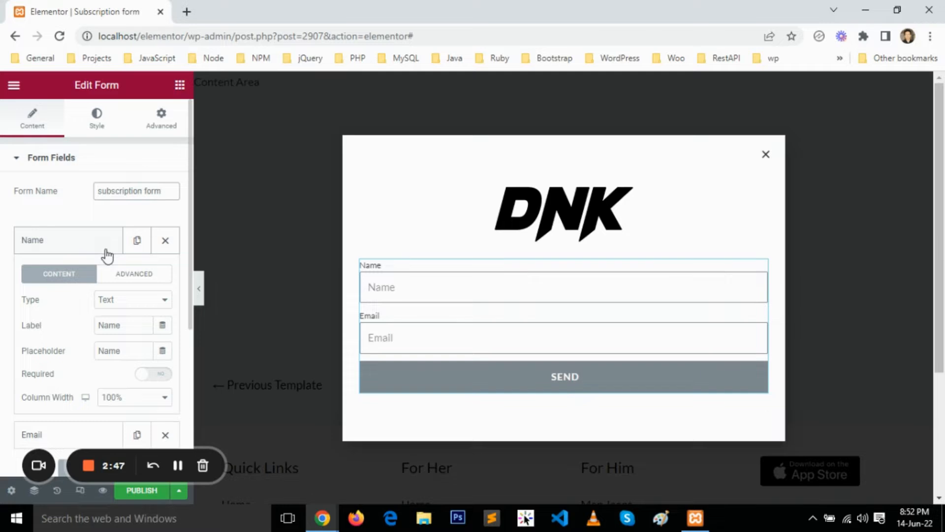
{"action": "double_click", "coordinate": [128, 351]}
{"action": "type", "text": "Enter hyour"}
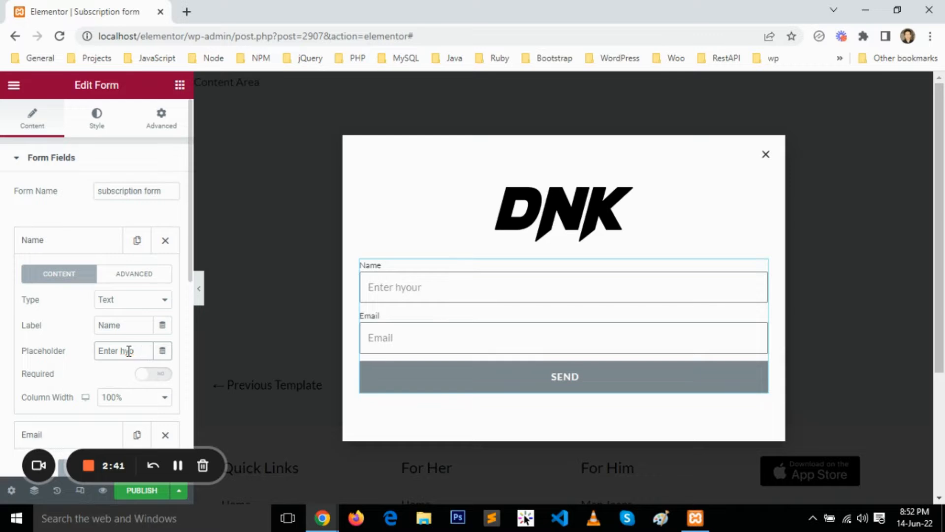
{"action": "key", "text": "BackSpace"}
{"action": "key", "text": "BackSpace"}
{"action": "key", "text": "BackSpace"}
{"action": "type", "text": "your name"}
{"action": "scroll", "coordinate": [161, 270], "scroll_direction": "down", "scroll_amount": 3}
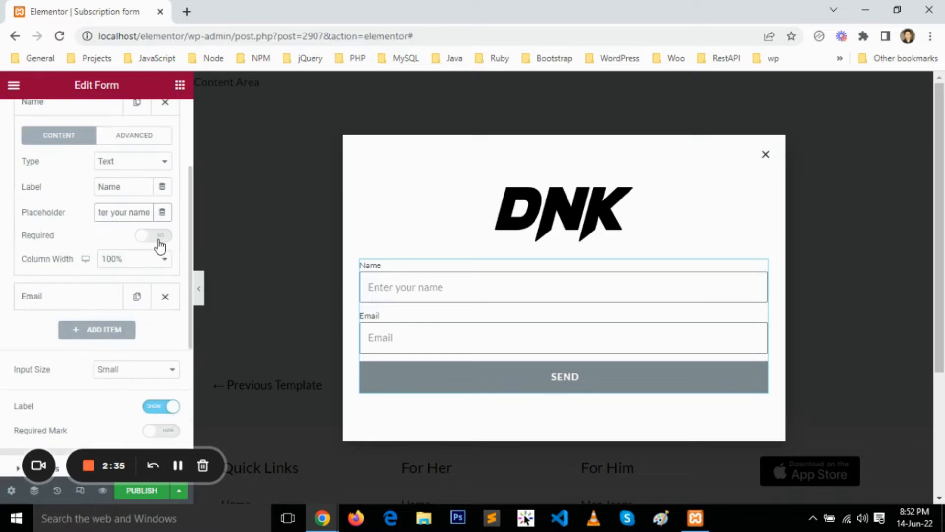
Expand the Email field's settings and hide the form's field labels.
{"action": "left_click", "coordinate": [102, 306]}
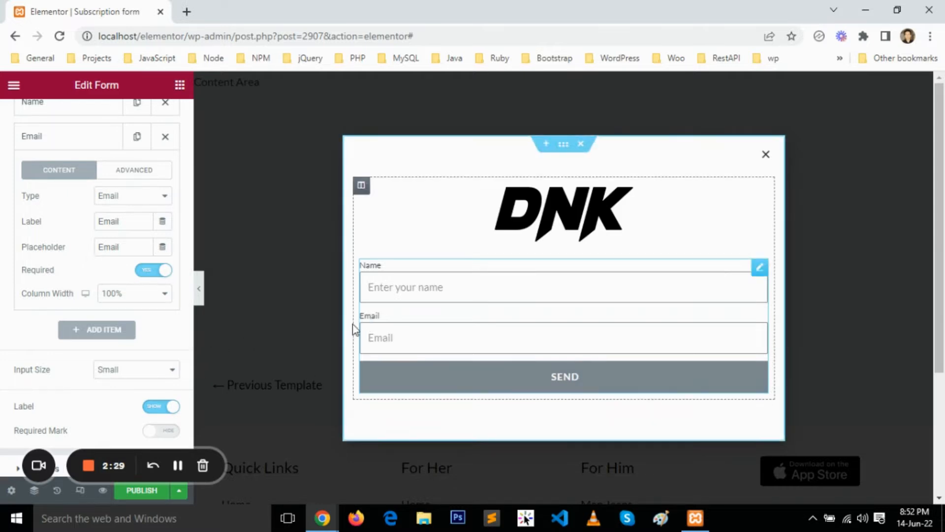
{"action": "left_click", "coordinate": [167, 407]}
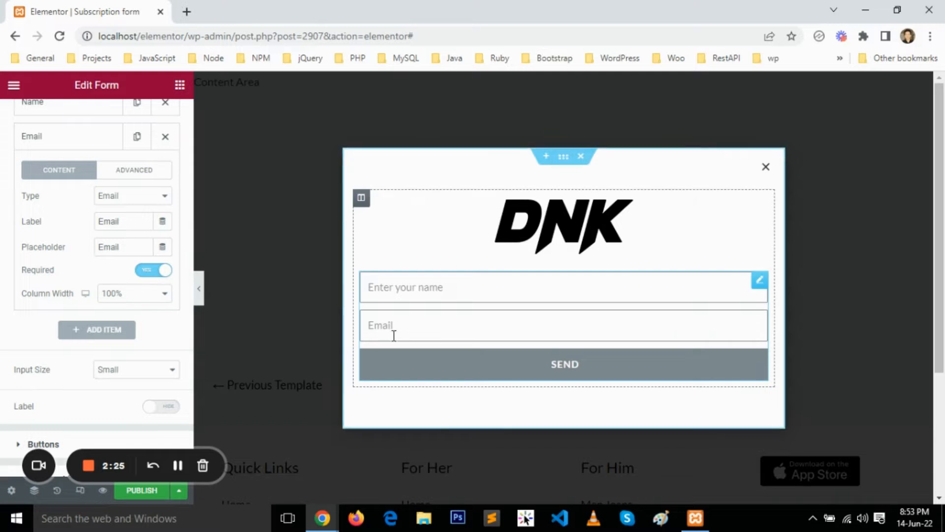
Change the form's submit button text to "Subscribe".
{"action": "scroll", "coordinate": [84, 378], "scroll_direction": "down", "scroll_amount": 1}
{"action": "scroll", "coordinate": [83, 374], "scroll_direction": "up", "scroll_amount": 2}
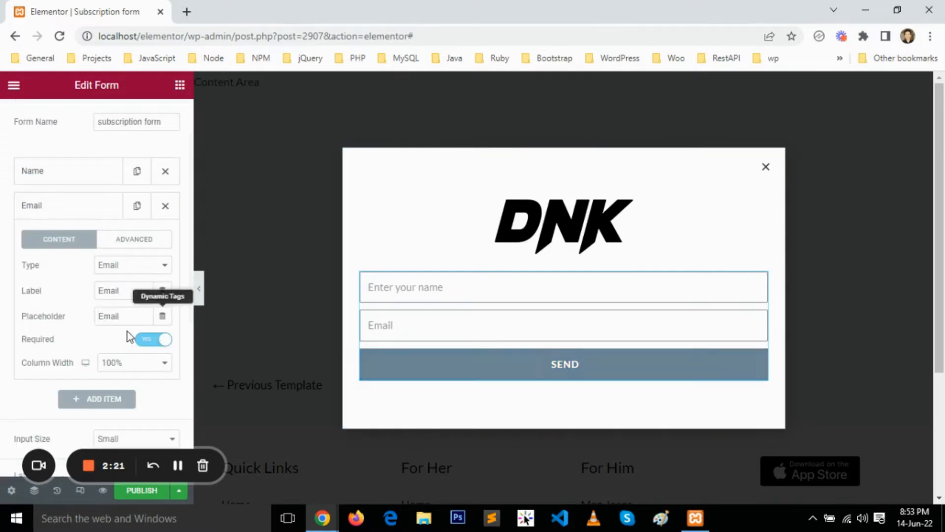
{"action": "scroll", "coordinate": [90, 340], "scroll_direction": "down", "scroll_amount": 2}
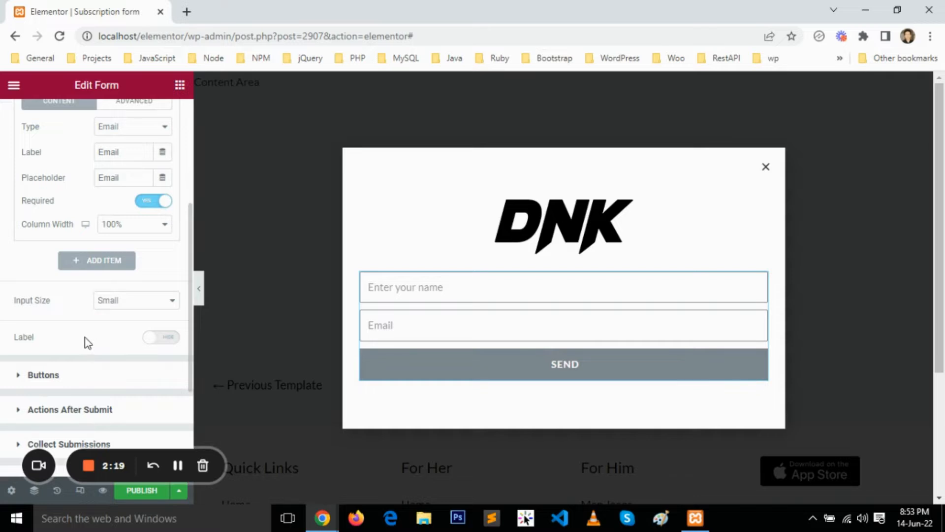
{"action": "scroll", "coordinate": [88, 343], "scroll_direction": "down", "scroll_amount": 1}
{"action": "left_click", "coordinate": [81, 312]}
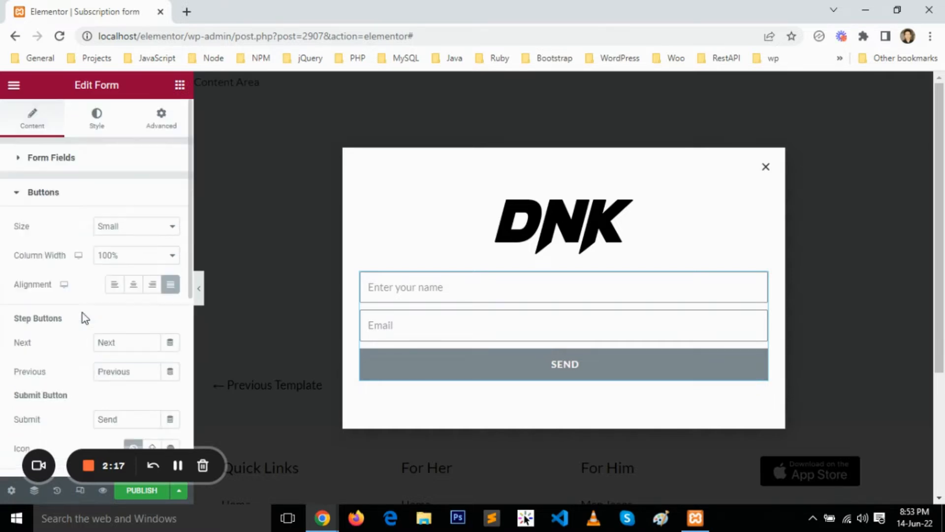
{"action": "scroll", "coordinate": [119, 389], "scroll_direction": "down", "scroll_amount": 1}
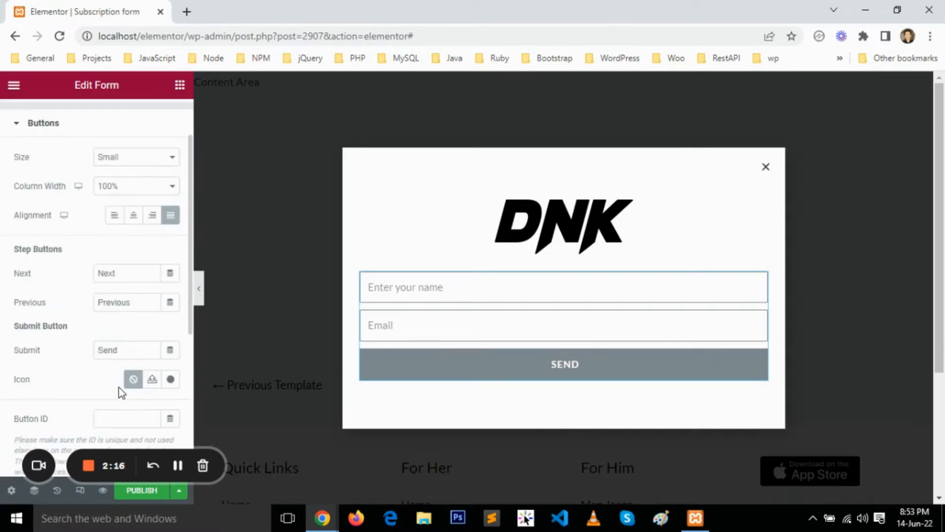
{"action": "double_click", "coordinate": [126, 348]}
{"action": "type", "text": "Subscribe"}
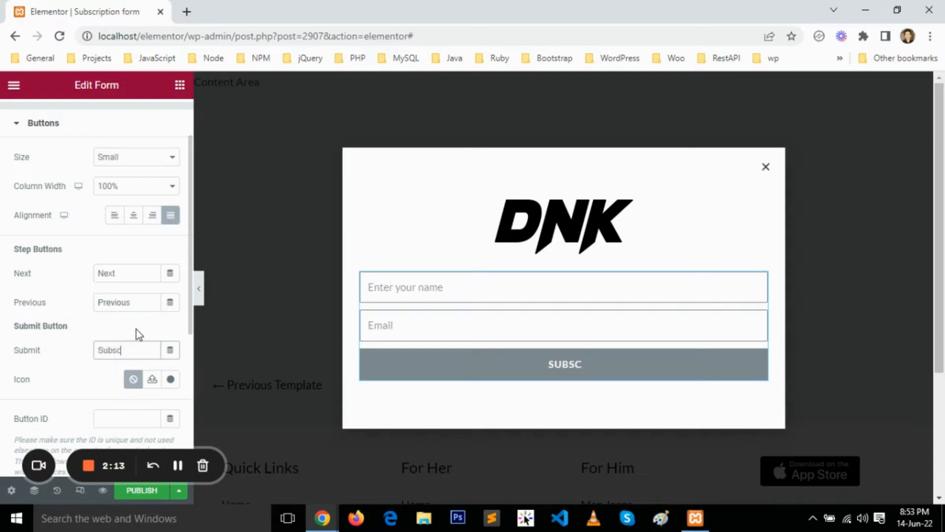
Search the icon library for "edit" and insert the circled padlock icon on the submit button.
{"action": "left_click", "coordinate": [171, 380]}
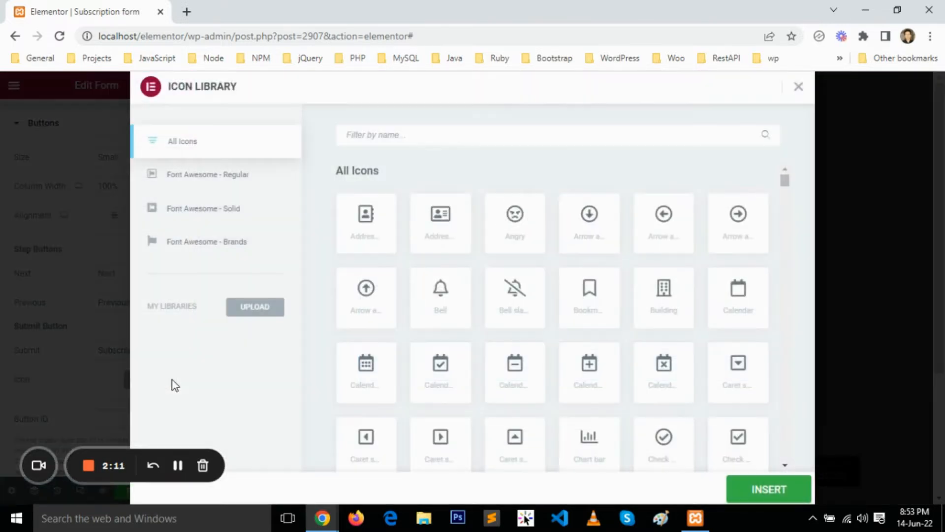
{"action": "left_click", "coordinate": [487, 127]}
{"action": "type", "text": "edit"}
{"action": "left_click", "coordinate": [740, 227]}
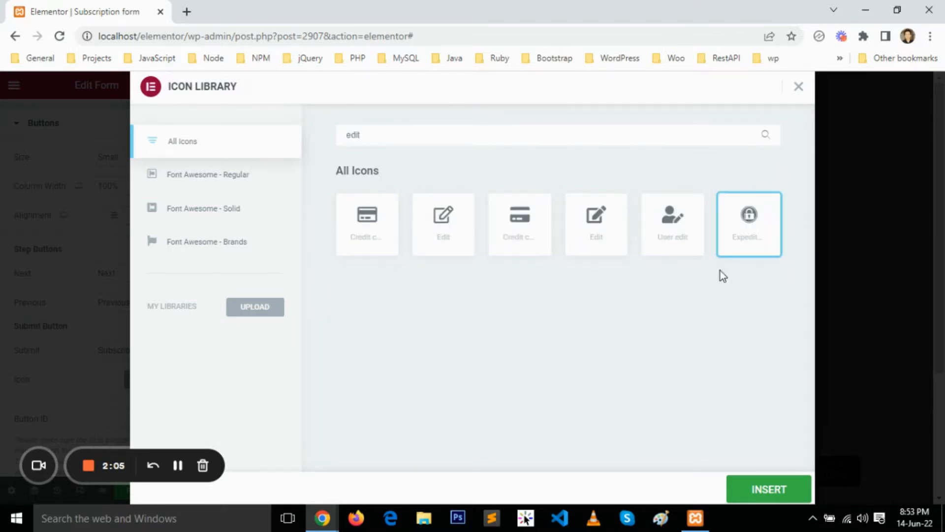
{"action": "left_click", "coordinate": [752, 487]}
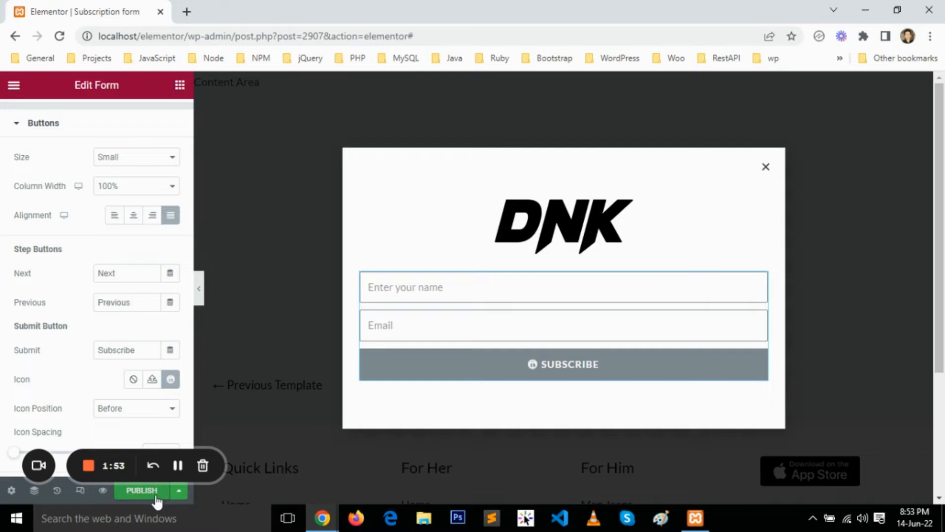
Start publishing the popup and add a display condition including Singular, Posts, "Hello world!".
{"action": "left_click", "coordinate": [141, 490]}
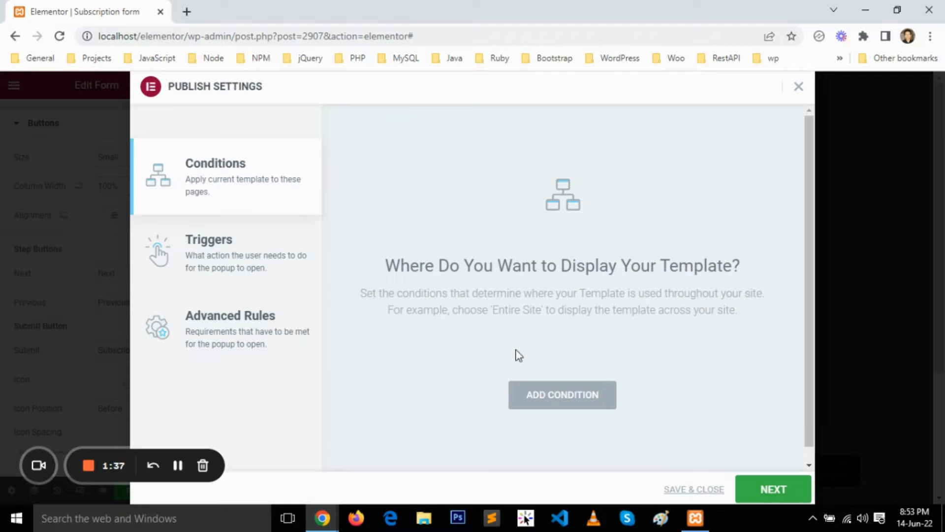
{"action": "left_click", "coordinate": [575, 401]}
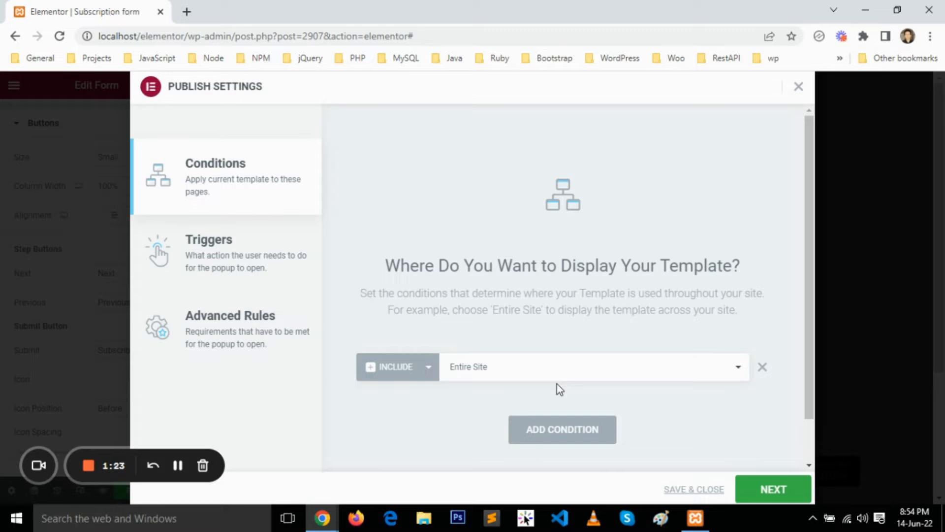
{"action": "left_click", "coordinate": [571, 382]}
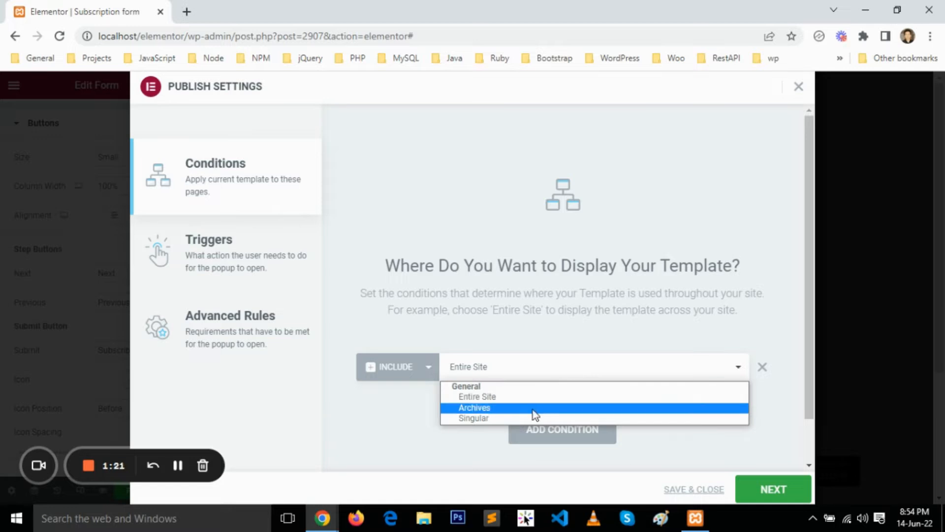
{"action": "left_click", "coordinate": [523, 418]}
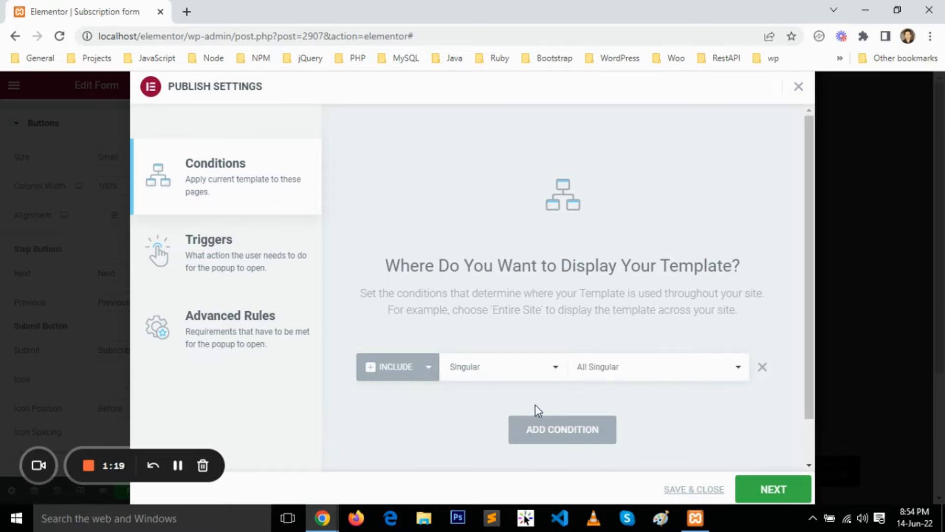
{"action": "left_click", "coordinate": [647, 378]}
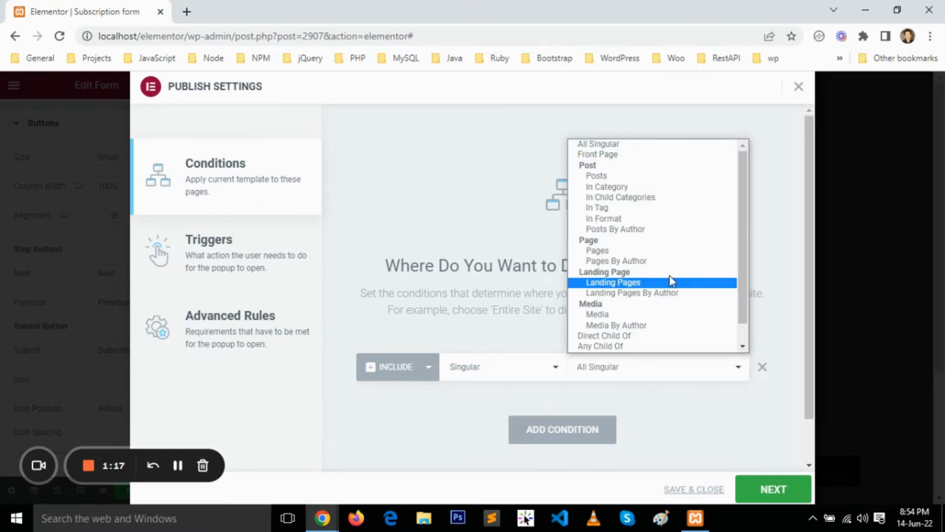
{"action": "left_click", "coordinate": [627, 177]}
{"action": "left_click", "coordinate": [695, 366]}
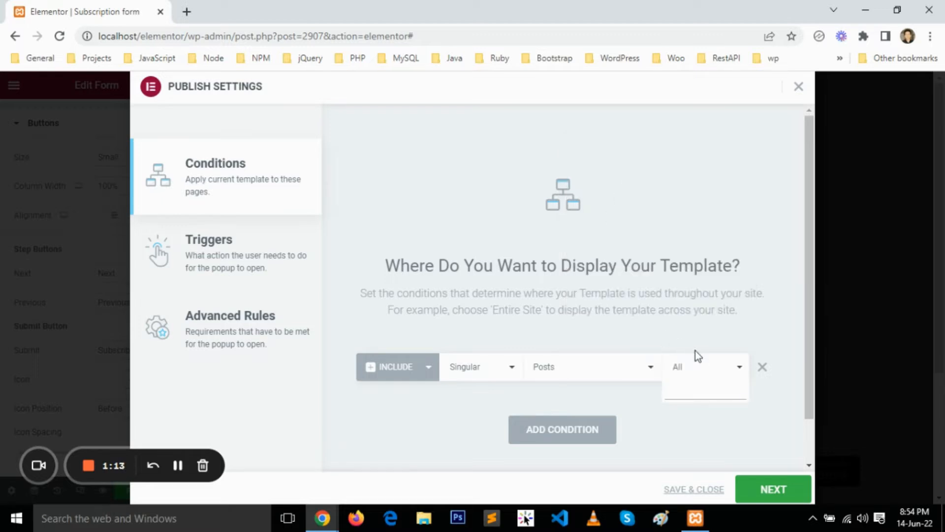
{"action": "type", "text": "he"}
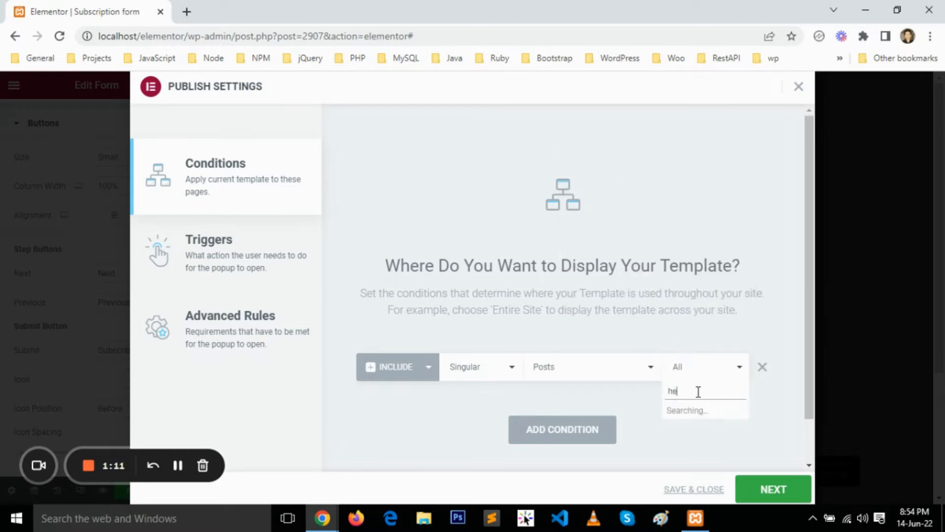
{"action": "left_click", "coordinate": [697, 416]}
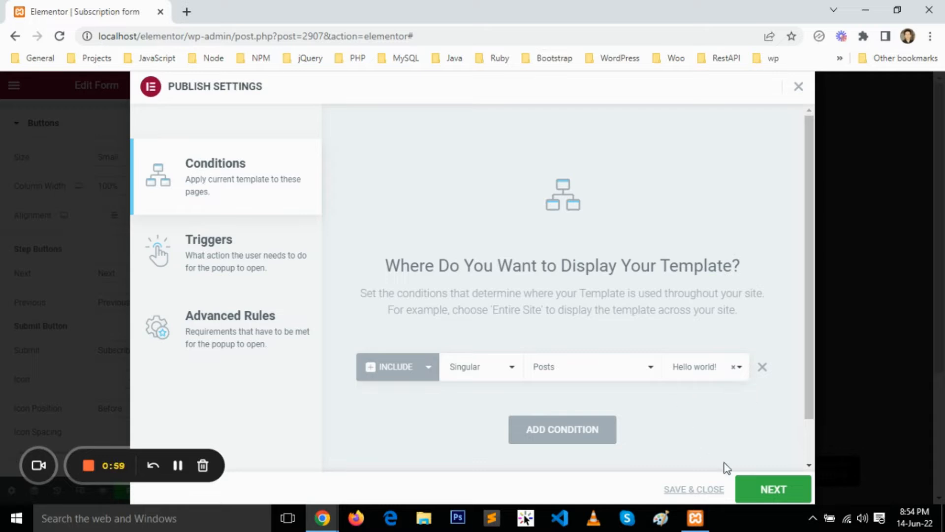
Enable the On Page Exit Intent trigger for the popup and continue to the advanced rules.
{"action": "left_click", "coordinate": [766, 490]}
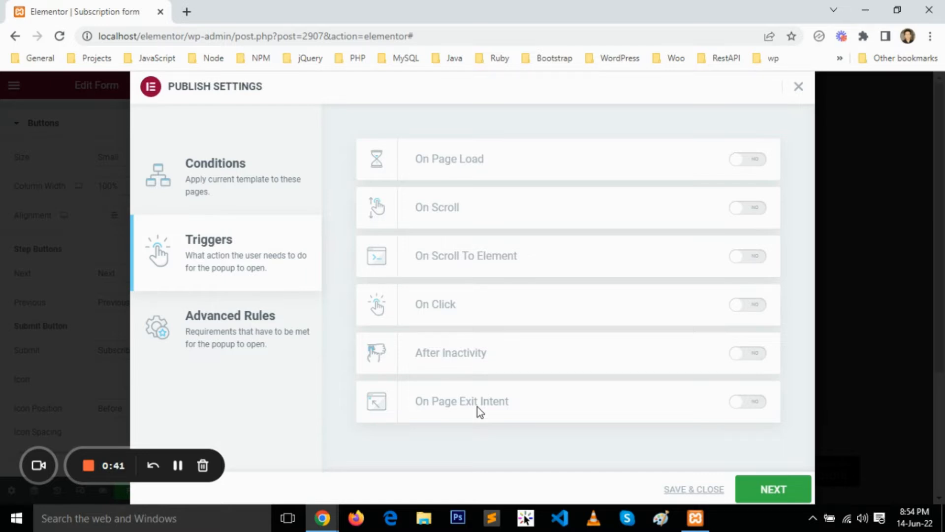
{"action": "left_click", "coordinate": [750, 406]}
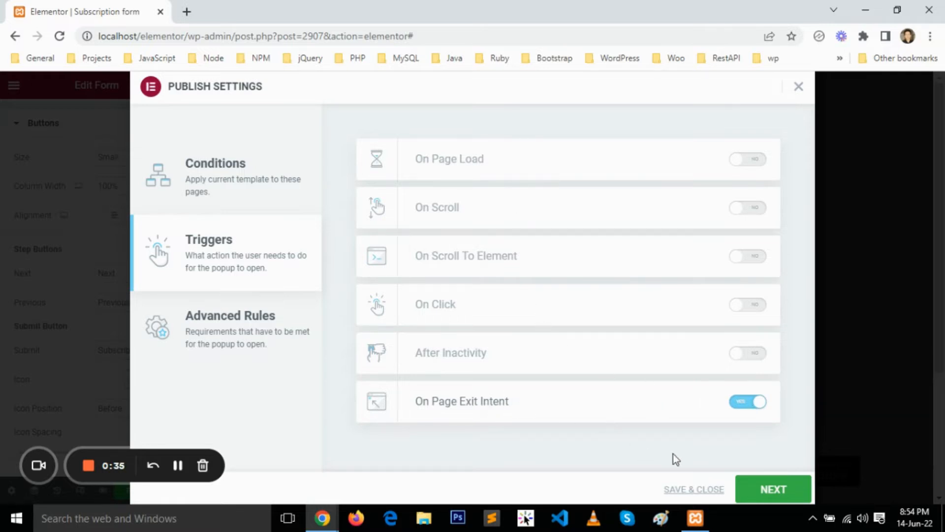
{"action": "left_click", "coordinate": [776, 491]}
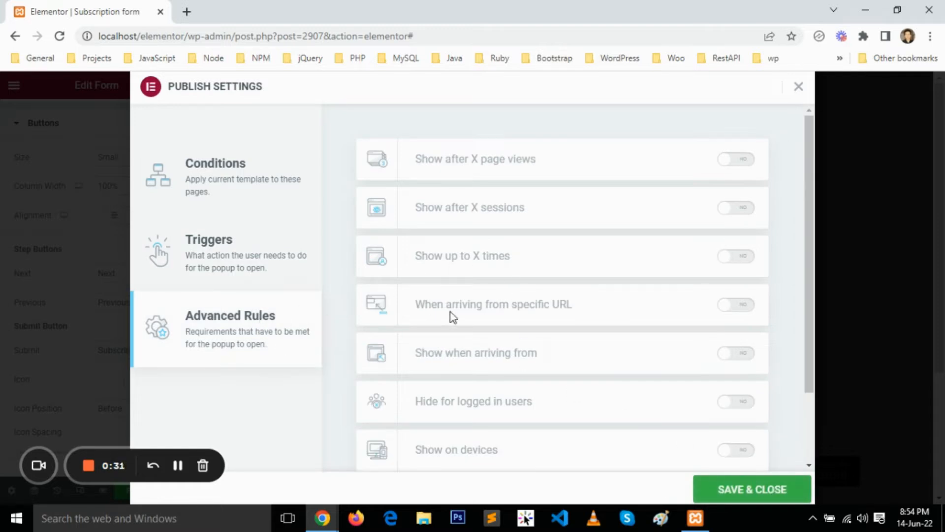
Review the advanced rules without enabling any, and save the publish settings to publish the popup.
{"action": "scroll", "coordinate": [452, 315], "scroll_direction": "down", "scroll_amount": 2}
{"action": "scroll", "coordinate": [450, 315], "scroll_direction": "up", "scroll_amount": 2}
{"action": "scroll", "coordinate": [559, 213], "scroll_direction": "down", "scroll_amount": 2}
{"action": "scroll", "coordinate": [622, 367], "scroll_direction": "up", "scroll_amount": 2}
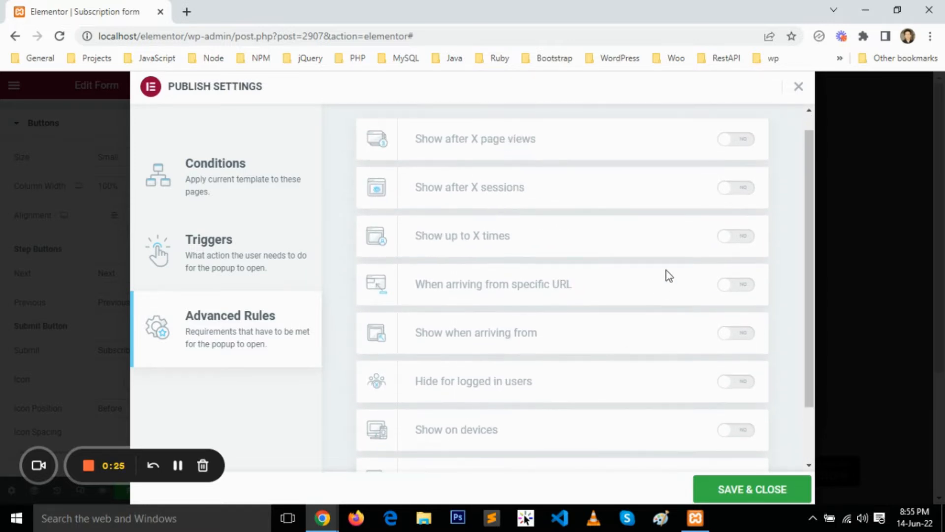
{"action": "scroll", "coordinate": [650, 422], "scroll_direction": "down", "scroll_amount": 2}
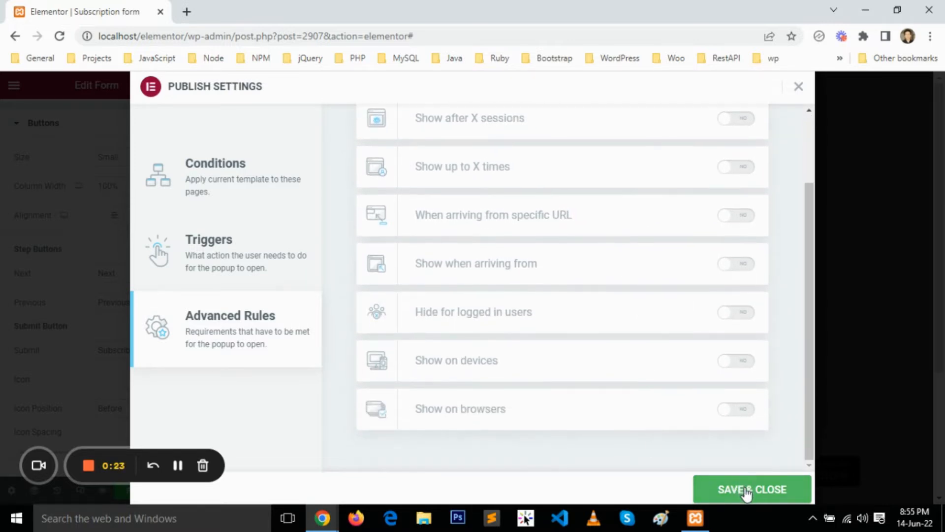
{"action": "left_click", "coordinate": [746, 489]}
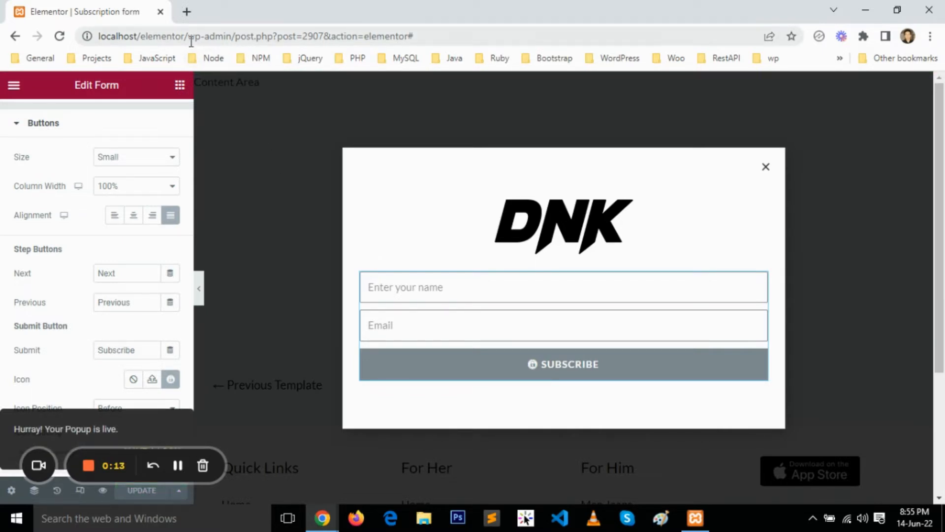
Copy the site's base address localhost/elementor/ and open it in a new browser tab.
{"action": "left_click_drag", "start_coordinate": [189, 36], "coordinate": [102, 37]}
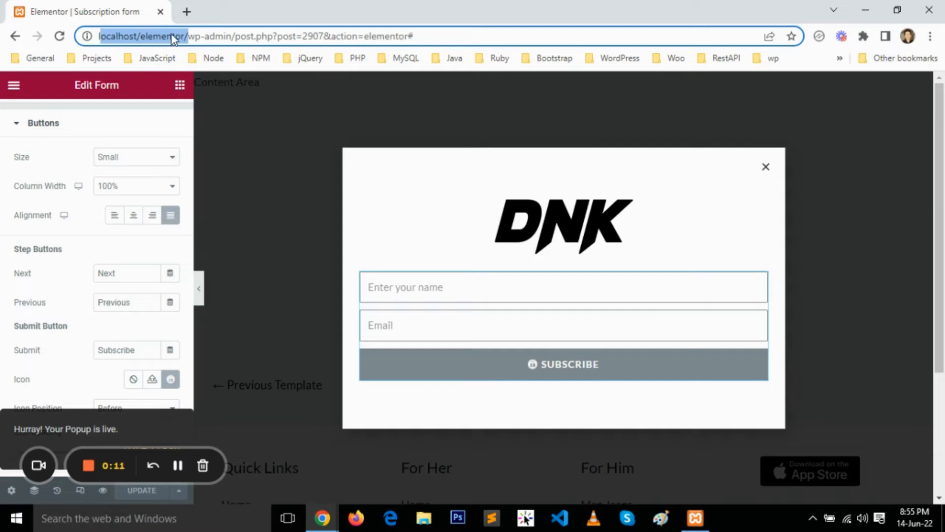
{"action": "left_click_drag", "start_coordinate": [183, 36], "coordinate": [92, 38]}
{"action": "key", "text": "ctrl+c"}
{"action": "left_click", "coordinate": [186, 11]}
{"action": "key", "text": "ctrl+v"}
{"action": "key", "text": "Return"}
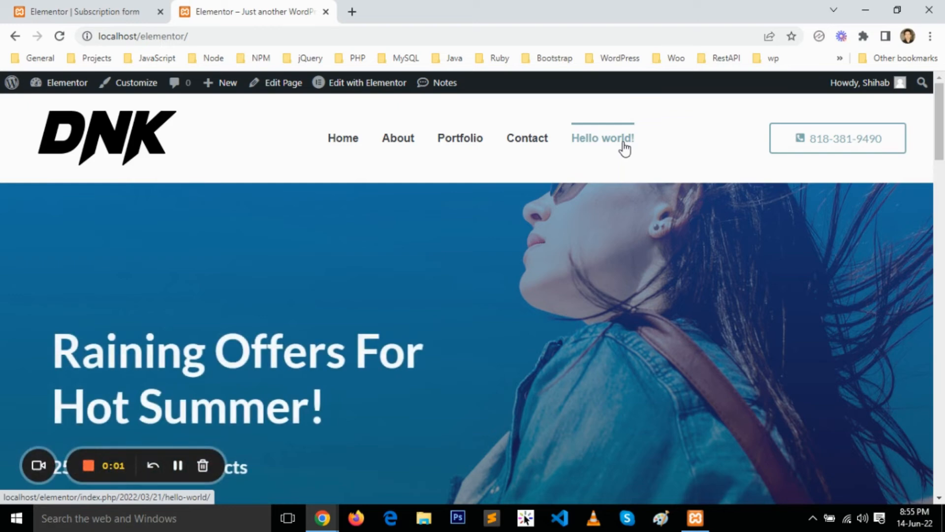
Open the "Hello world!" post, test the exit-intent popup there, and close the popup.
{"action": "left_click", "coordinate": [624, 147]}
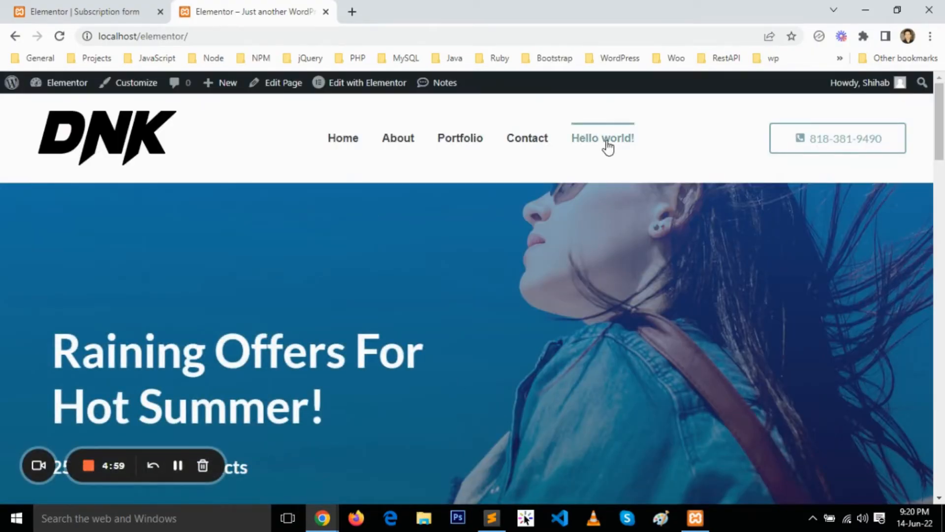
{"action": "left_click", "coordinate": [609, 146]}
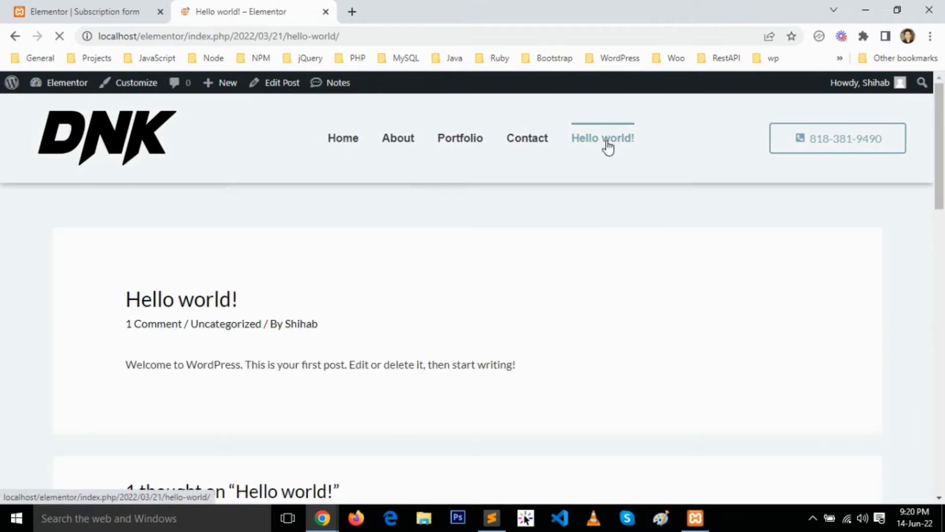
{"action": "scroll", "coordinate": [453, 308], "scroll_direction": "down", "scroll_amount": 3}
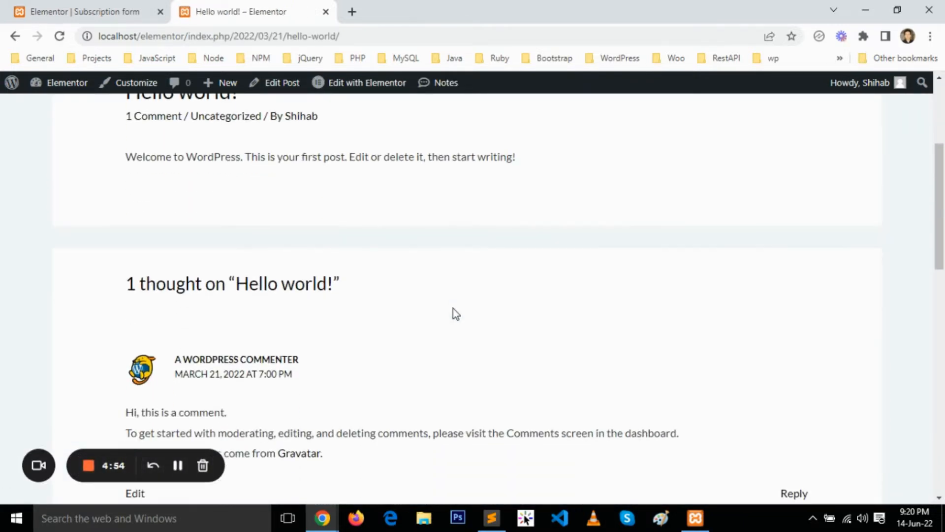
{"action": "scroll", "coordinate": [453, 308], "scroll_direction": "up", "scroll_amount": 3}
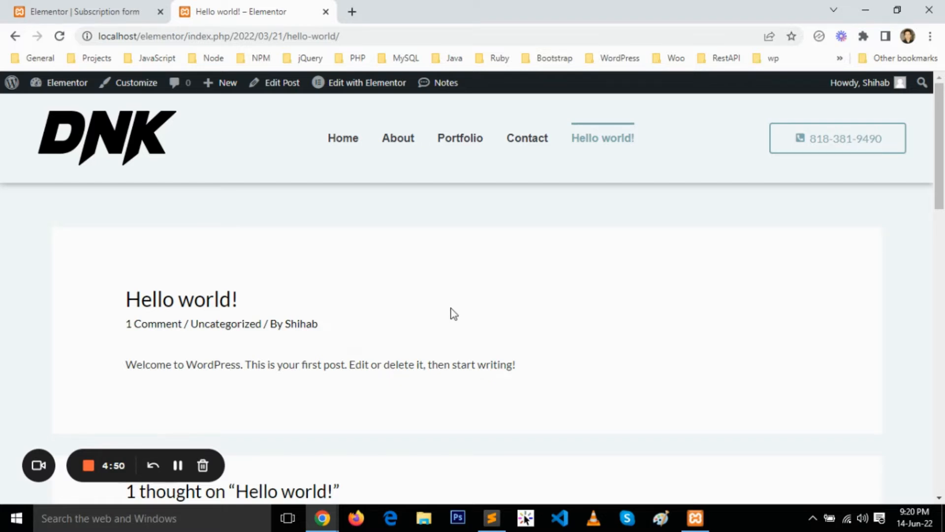
{"action": "mouse_move", "coordinate": [323, 18]}
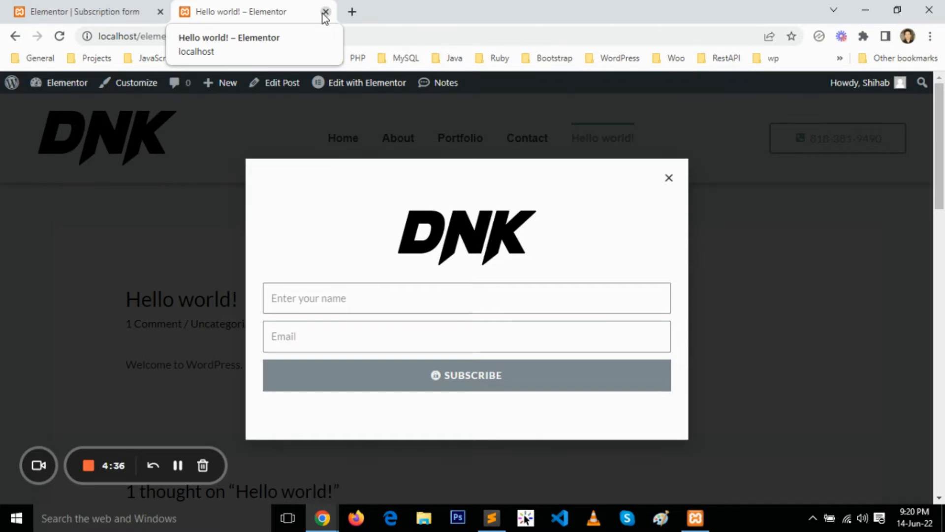
{"action": "left_click", "coordinate": [103, 4]}
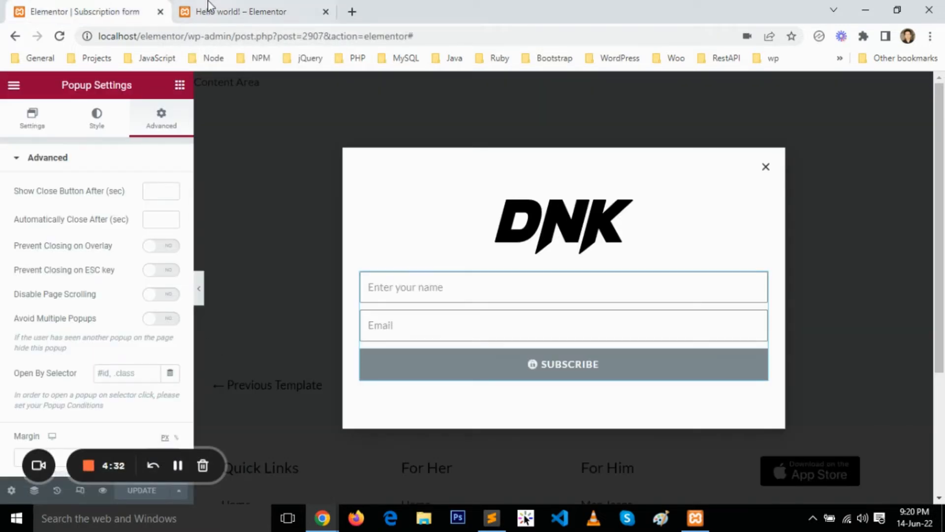
{"action": "left_click", "coordinate": [222, 11]}
{"action": "left_click", "coordinate": [669, 179]}
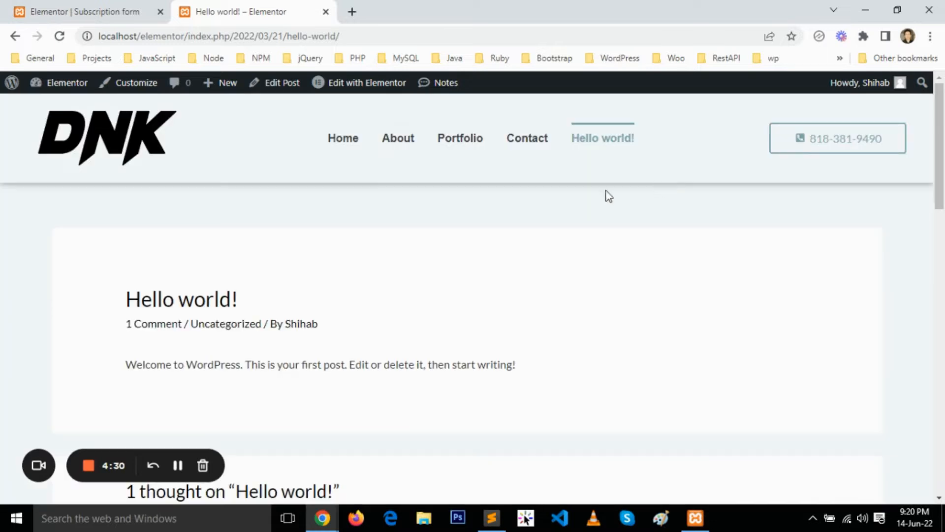
Open the About page in the Elementor editor and open the GET IN TOUCH button under Who We Are for editing.
{"action": "left_click", "coordinate": [407, 148]}
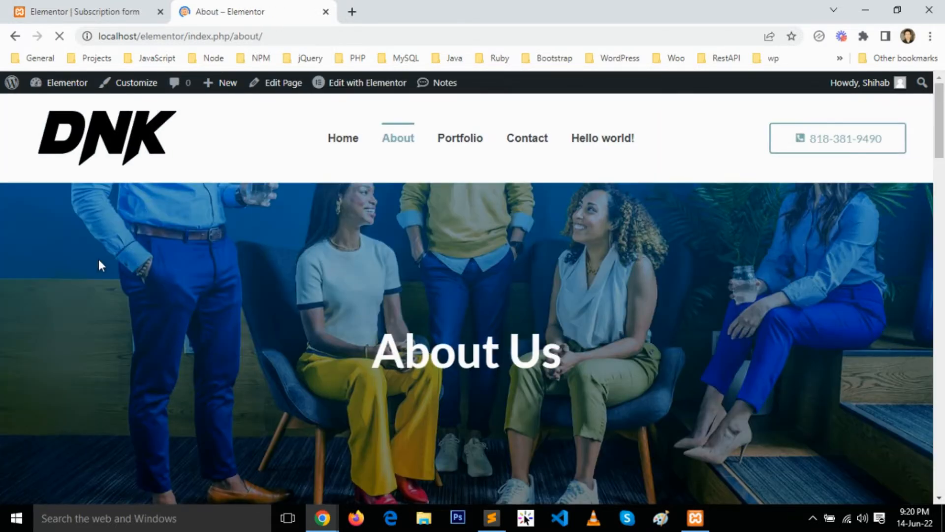
{"action": "scroll", "coordinate": [98, 258], "scroll_direction": "down", "scroll_amount": 10}
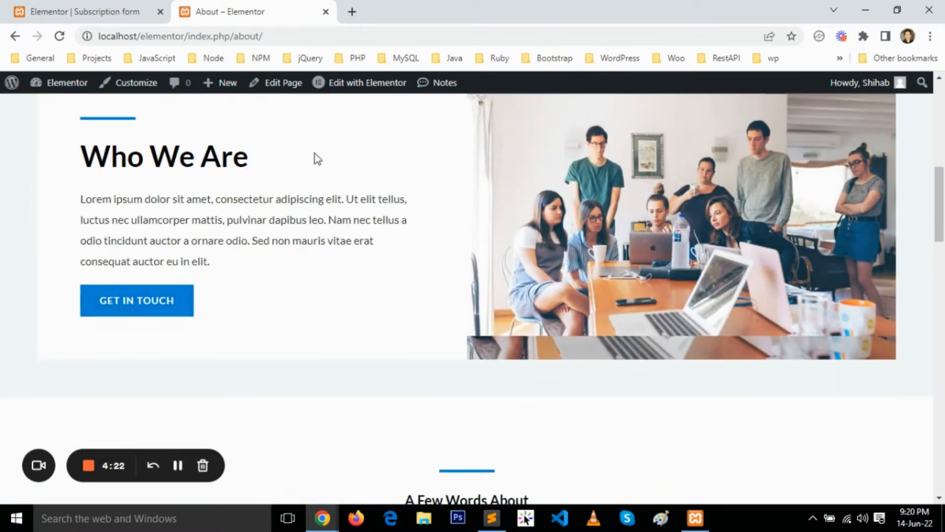
{"action": "left_click", "coordinate": [367, 88]}
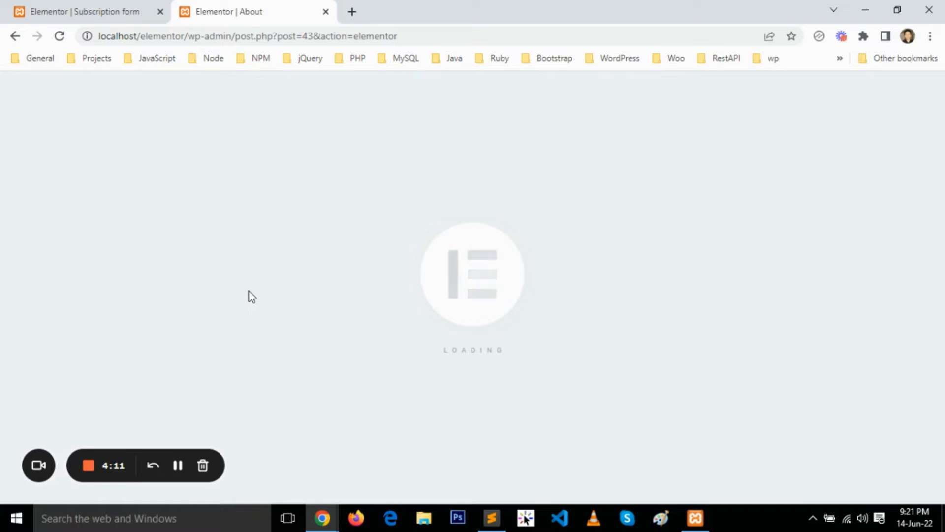
{"action": "scroll", "coordinate": [249, 291], "scroll_direction": "down", "scroll_amount": 8}
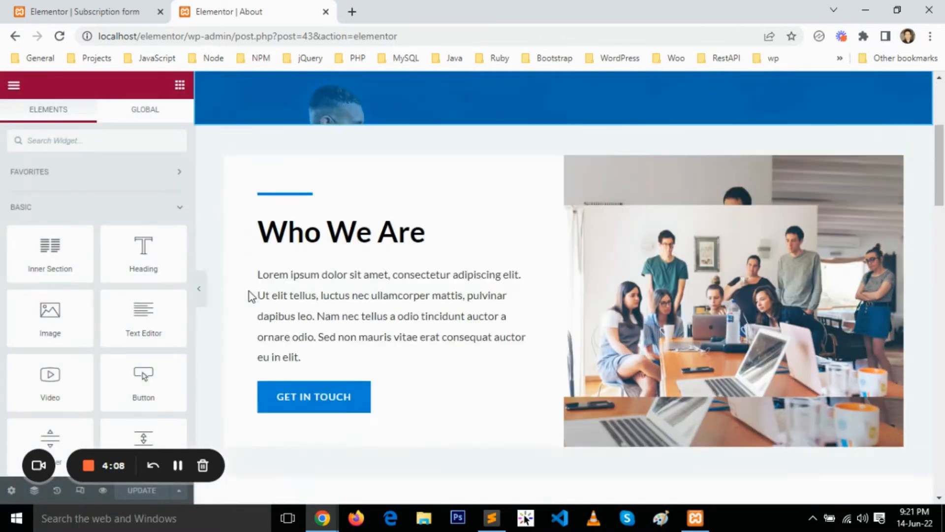
{"action": "right_click", "coordinate": [323, 209]}
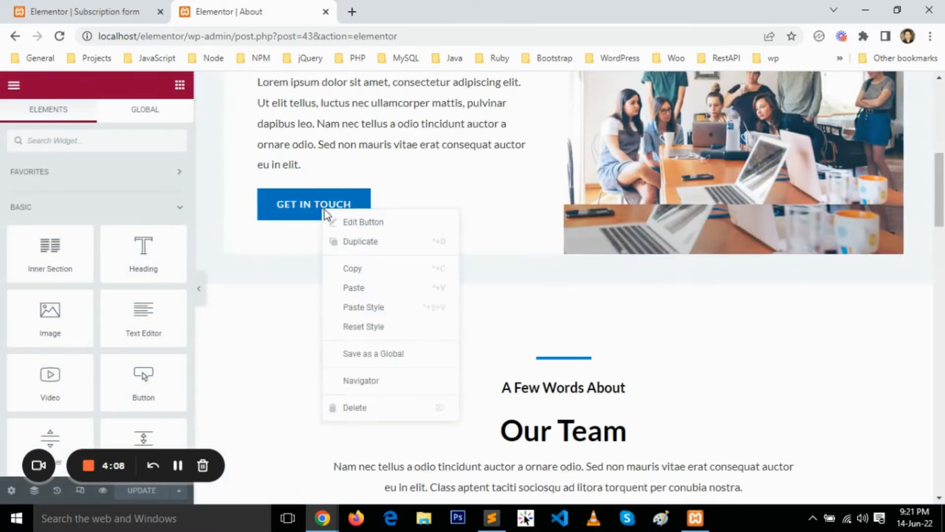
{"action": "scroll", "coordinate": [345, 224], "scroll_direction": "up", "scroll_amount": 6}
{"action": "left_click", "coordinate": [345, 222]}
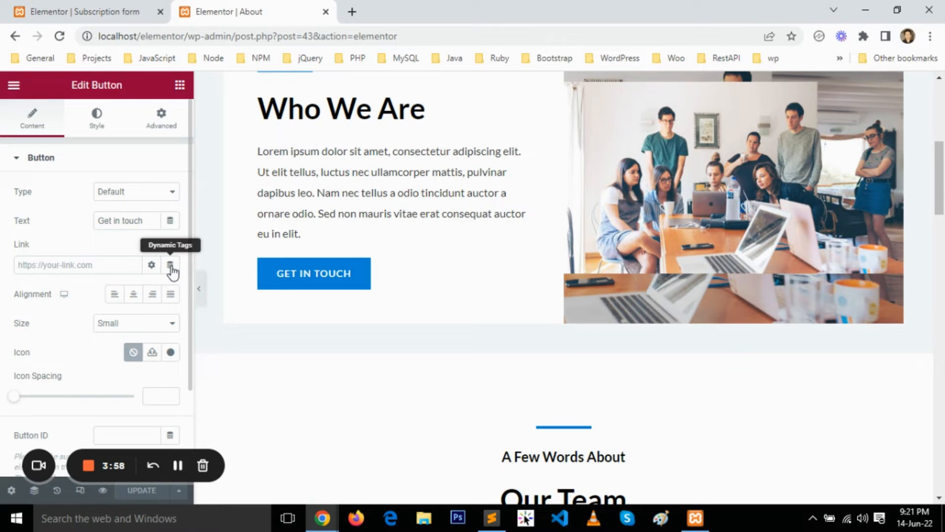
Link the GET IN TOUCH button to the Popup action with Subscription form (Template) as the popup to open, and update the page.
{"action": "left_click", "coordinate": [170, 266]}
{"action": "scroll", "coordinate": [77, 341], "scroll_direction": "down", "scroll_amount": 3}
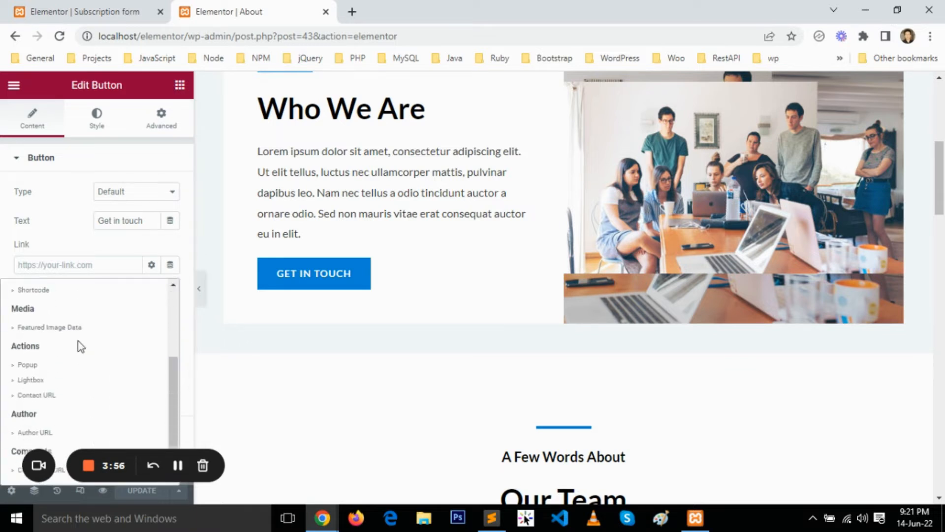
{"action": "left_click", "coordinate": [28, 364]}
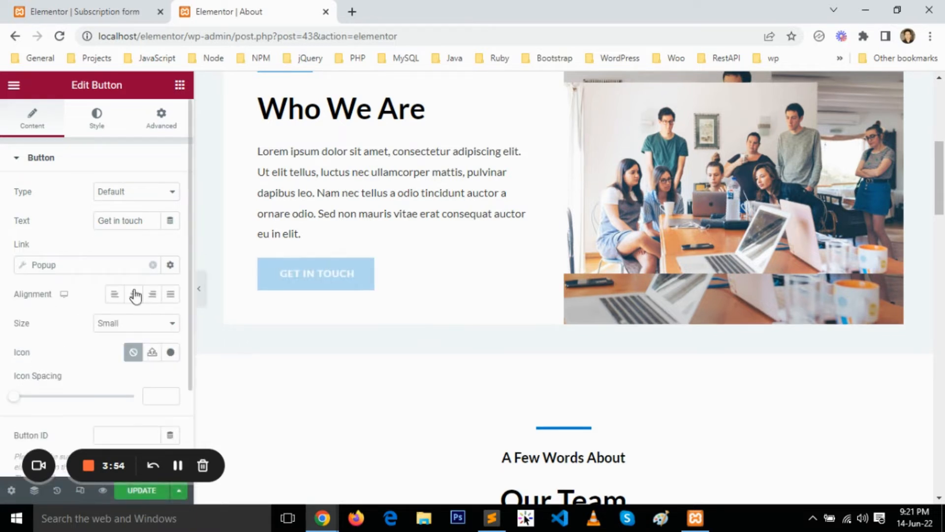
{"action": "left_click", "coordinate": [86, 265]}
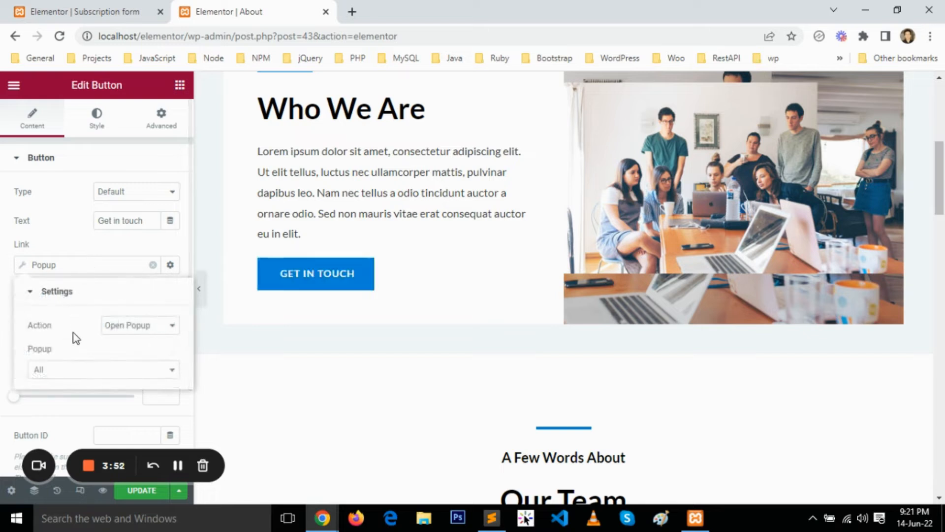
{"action": "left_click", "coordinate": [97, 369]}
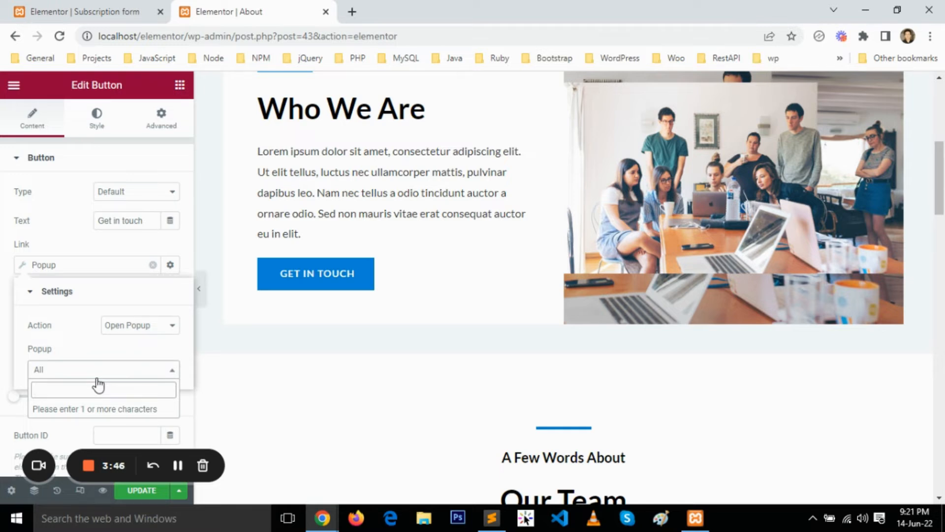
{"action": "type", "text": "sub"}
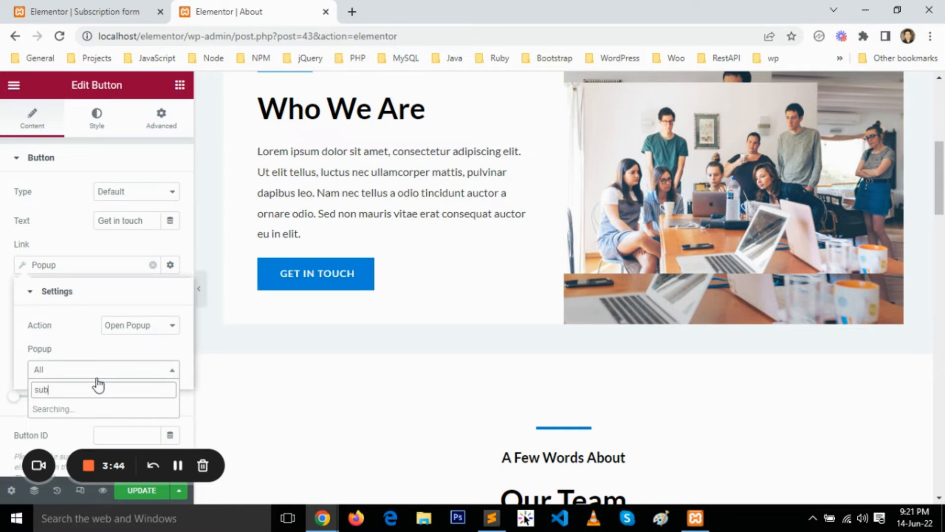
{"action": "left_click", "coordinate": [96, 409]}
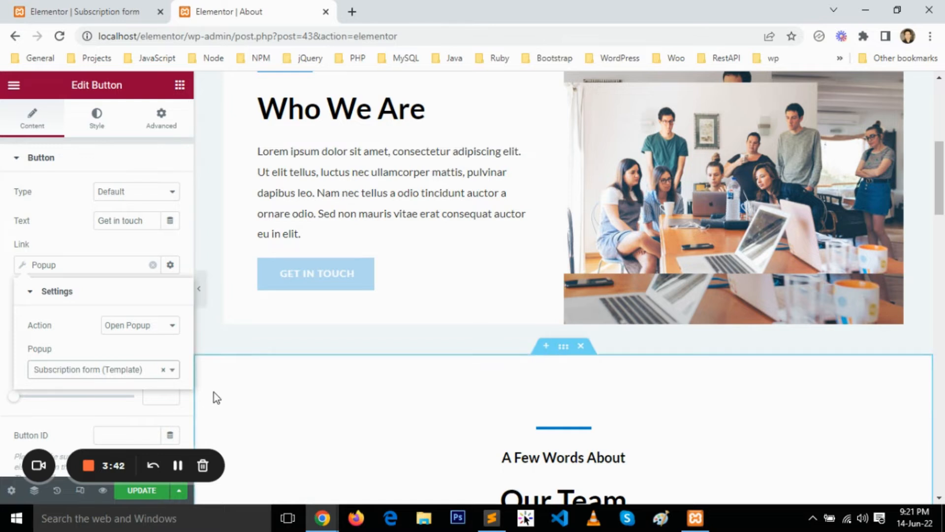
{"action": "left_click", "coordinate": [144, 494]}
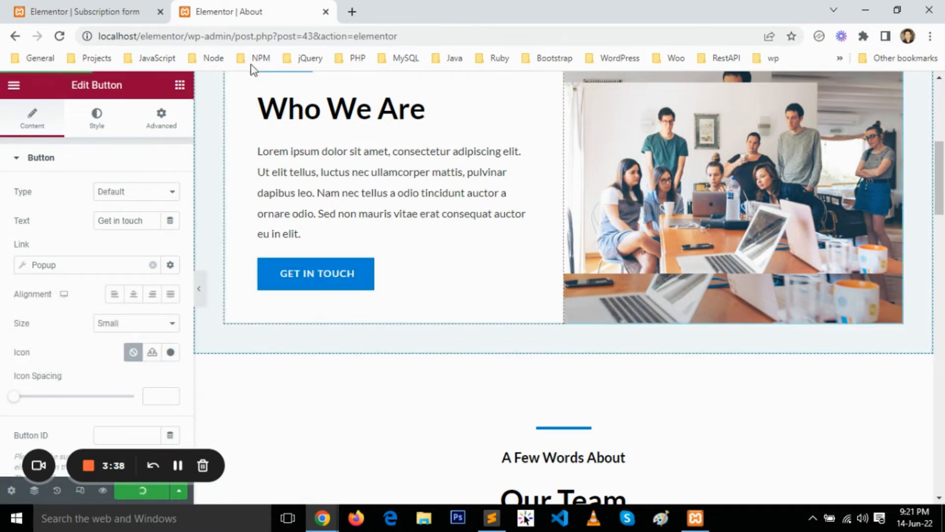
Open localhost/elementor/ in a new browser tab and go to the live About page.
{"action": "left_click", "coordinate": [352, 12]}
{"action": "type", "text": "http://localhost/elementor/"}
{"action": "key", "text": "Return"}
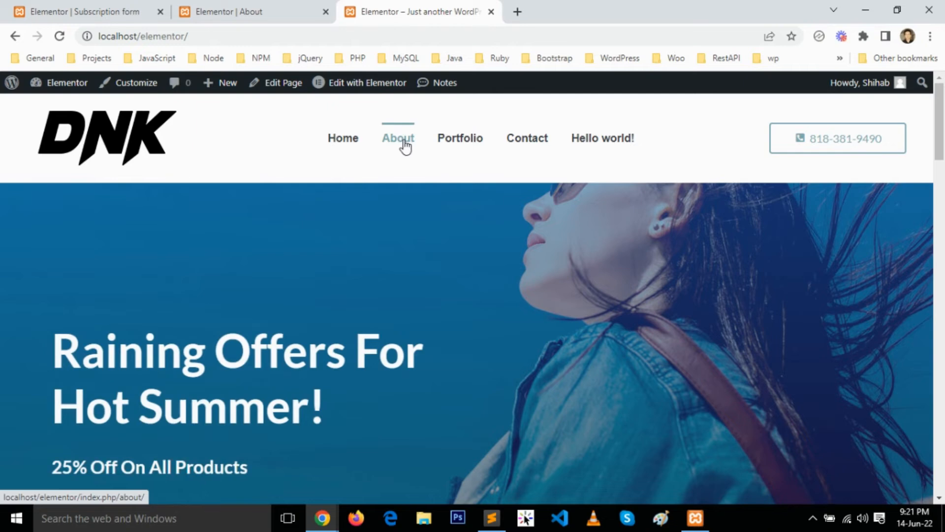
{"action": "left_click", "coordinate": [398, 139]}
Test the popup from the GET IN TOUCH button under Who We Are, and close the popup.
{"action": "scroll", "coordinate": [301, 232], "scroll_direction": "down", "scroll_amount": 3}
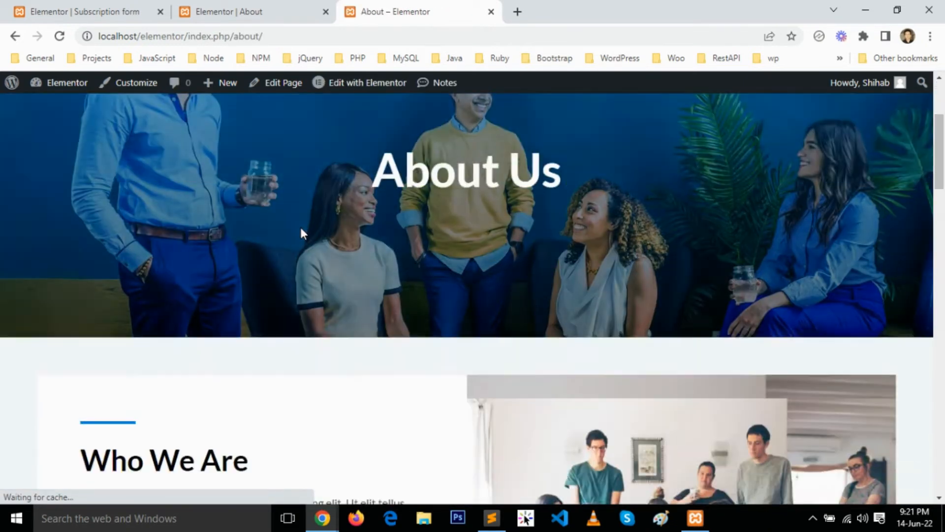
{"action": "scroll", "coordinate": [302, 232], "scroll_direction": "down", "scroll_amount": 5}
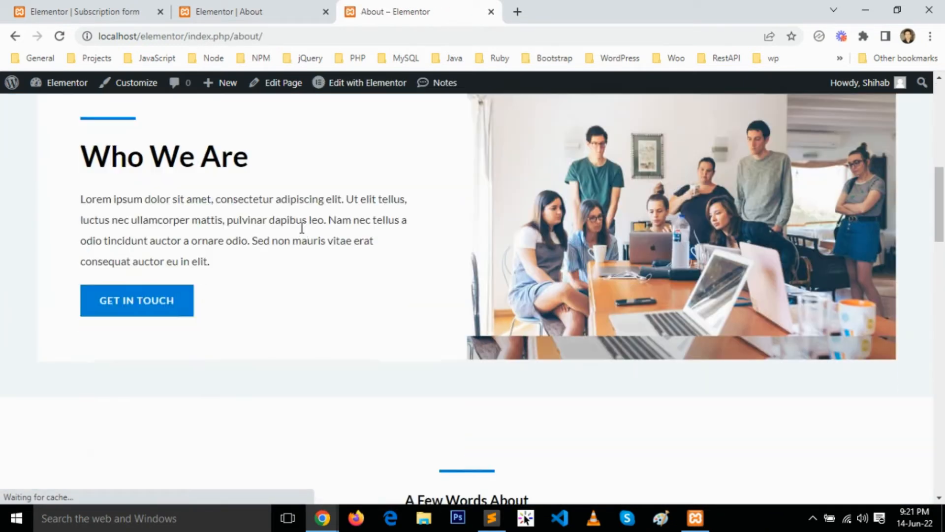
{"action": "left_click", "coordinate": [158, 310]}
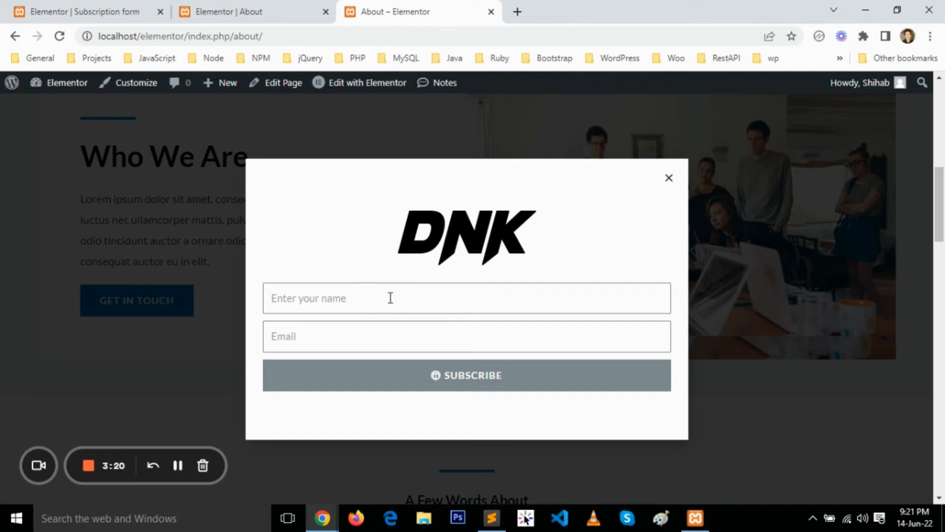
{"action": "left_click", "coordinate": [669, 178]}
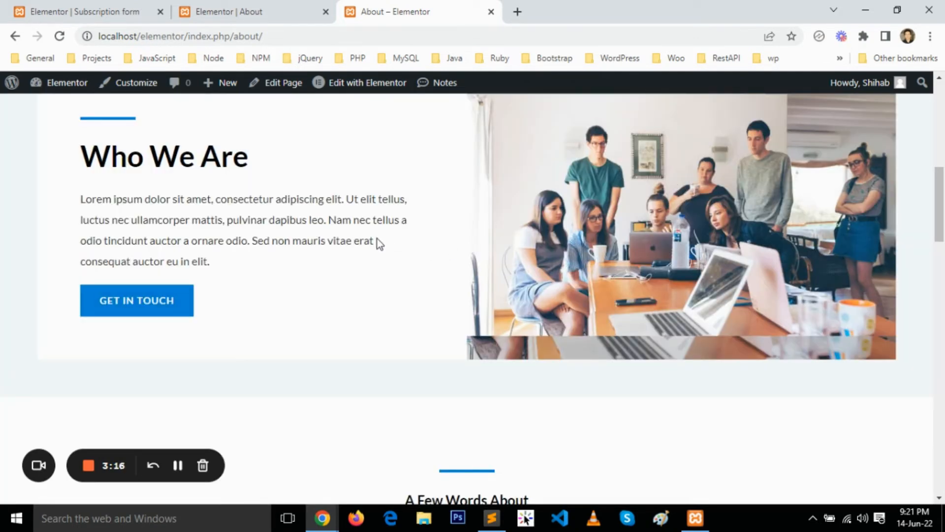
Open the Portfolio page and examine the words "aspiring actor" in the paragraph between the two quotes.
{"action": "scroll", "coordinate": [374, 234], "scroll_direction": "up", "scroll_amount": 10}
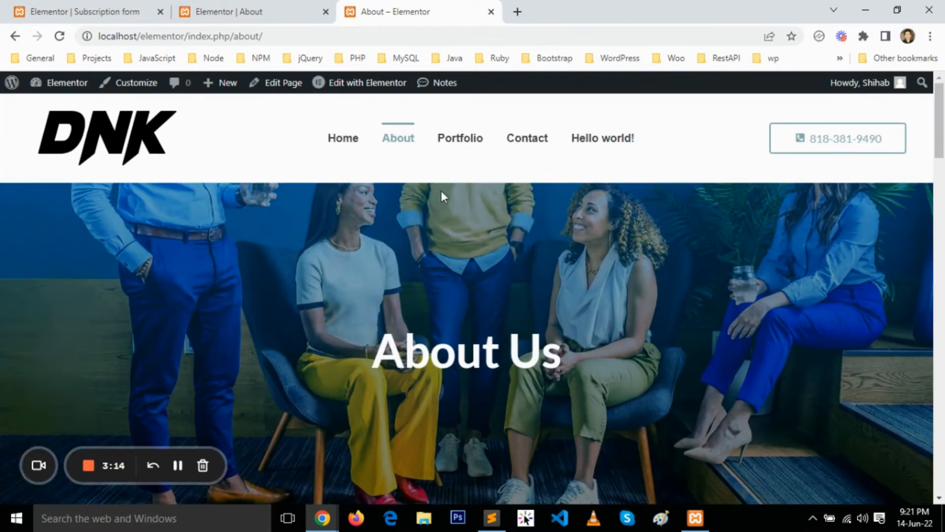
{"action": "left_click", "coordinate": [461, 140]}
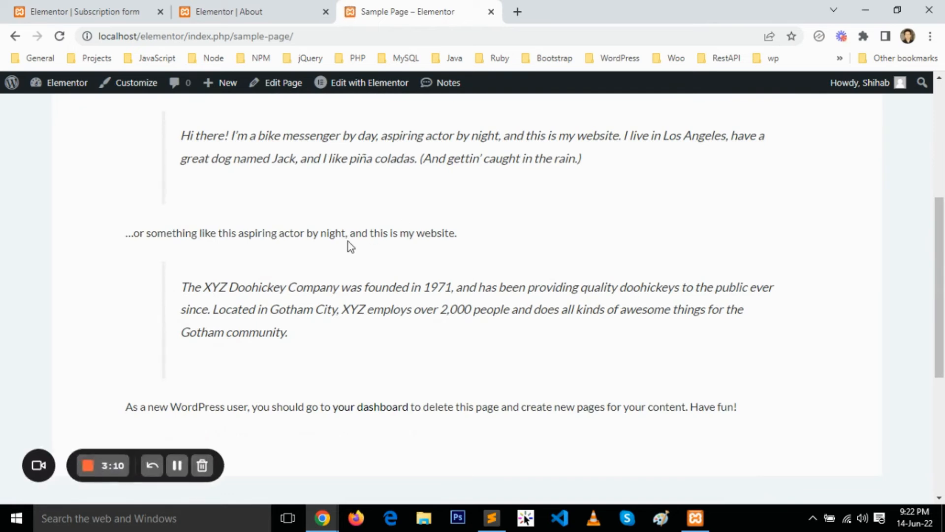
{"action": "left_click_drag", "start_coordinate": [239, 232], "coordinate": [305, 232]}
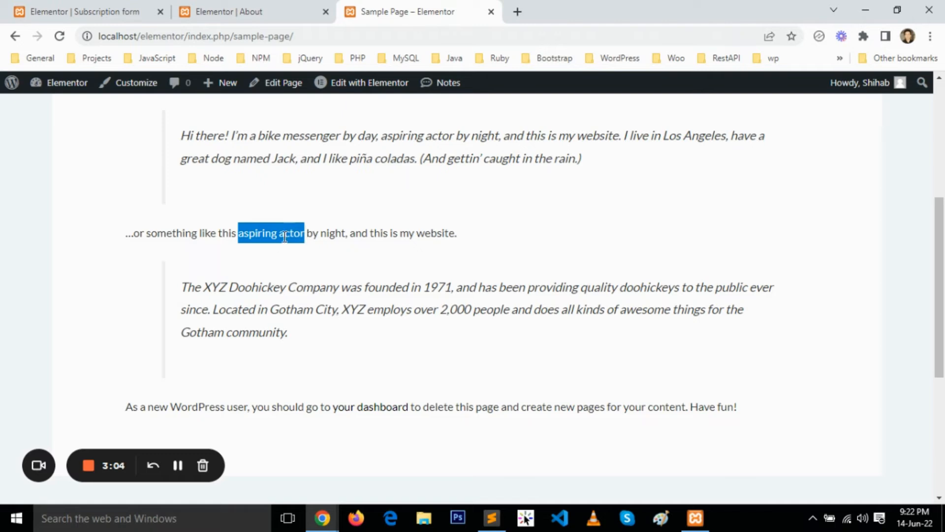
{"action": "left_click", "coordinate": [283, 237]}
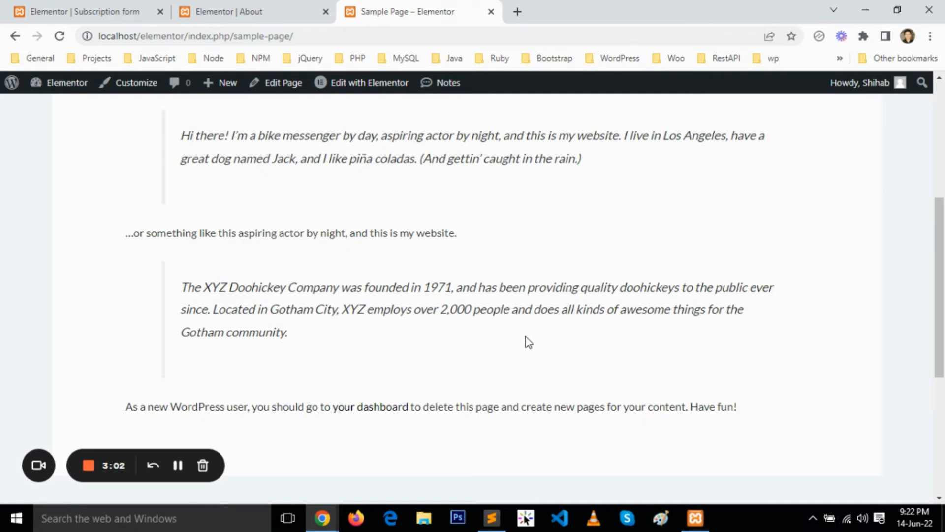
Switch to Sublime Text, check the popup-trigger value in the test.html link markup, and return to the browser.
{"action": "left_click", "coordinate": [491, 518]}
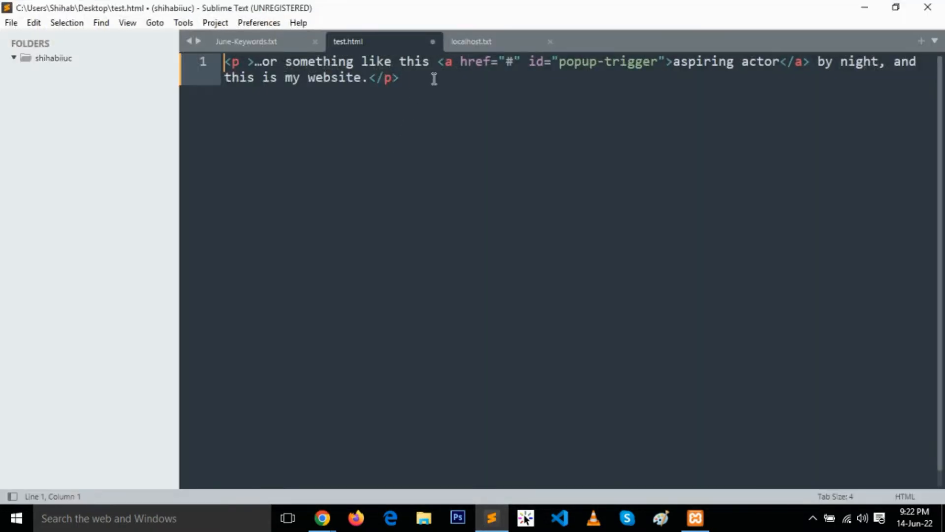
{"action": "left_click_drag", "start_coordinate": [559, 61], "coordinate": [656, 59]}
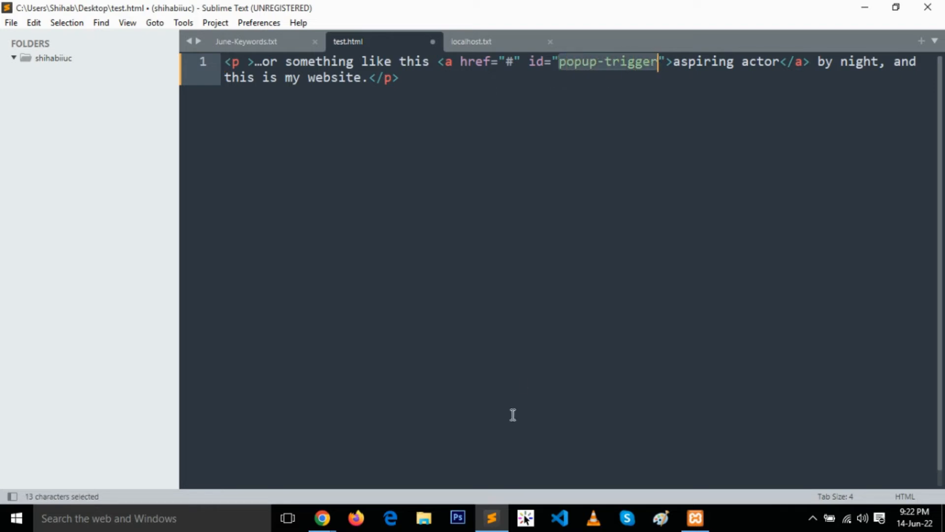
{"action": "left_click", "coordinate": [491, 517]}
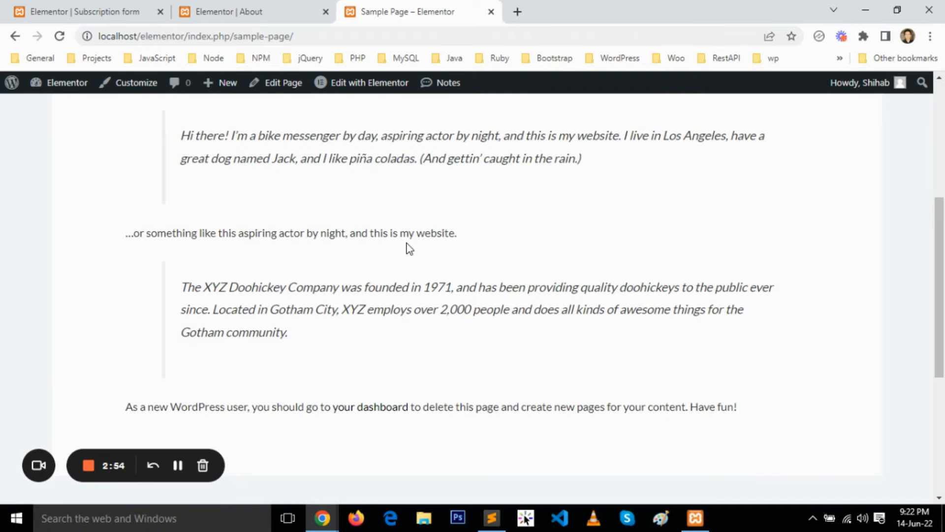
Open the Sample Page in the WordPress block editor at the "...or something like this" paragraph.
{"action": "left_click", "coordinate": [292, 94]}
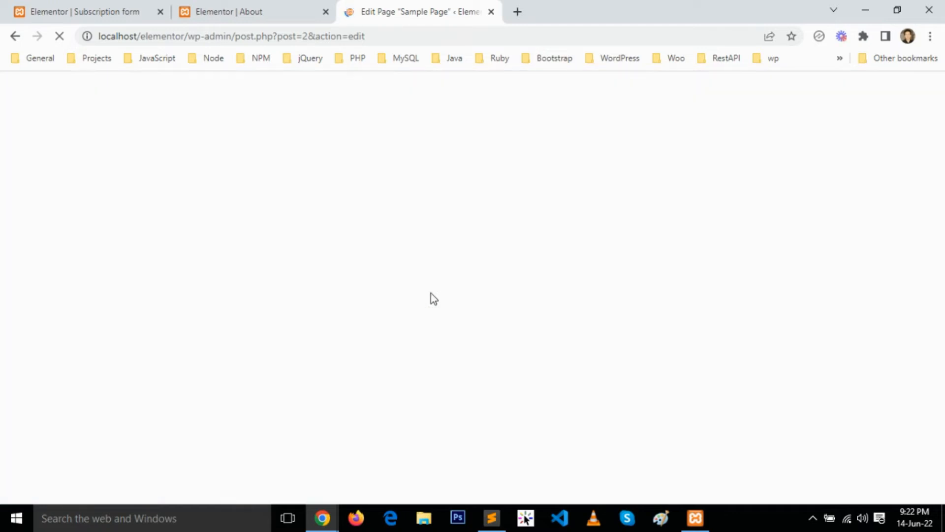
{"action": "scroll", "coordinate": [360, 311], "scroll_direction": "down", "scroll_amount": 3}
{"action": "scroll", "coordinate": [361, 311], "scroll_direction": "down", "scroll_amount": 5}
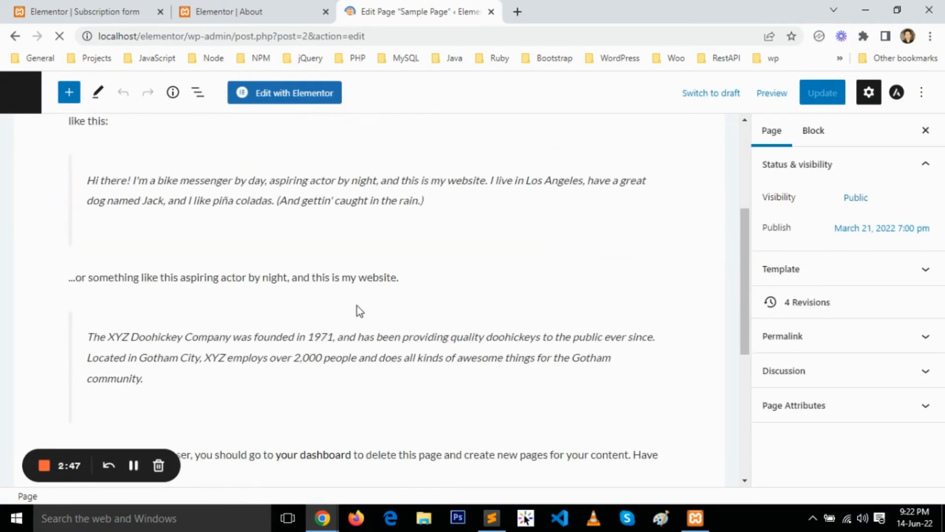
{"action": "scroll", "coordinate": [350, 269], "scroll_direction": "up", "scroll_amount": 2}
Delete the text of the "...or something like this" paragraph and replace its block with a Custom HTML block.
{"action": "left_click", "coordinate": [414, 216]}
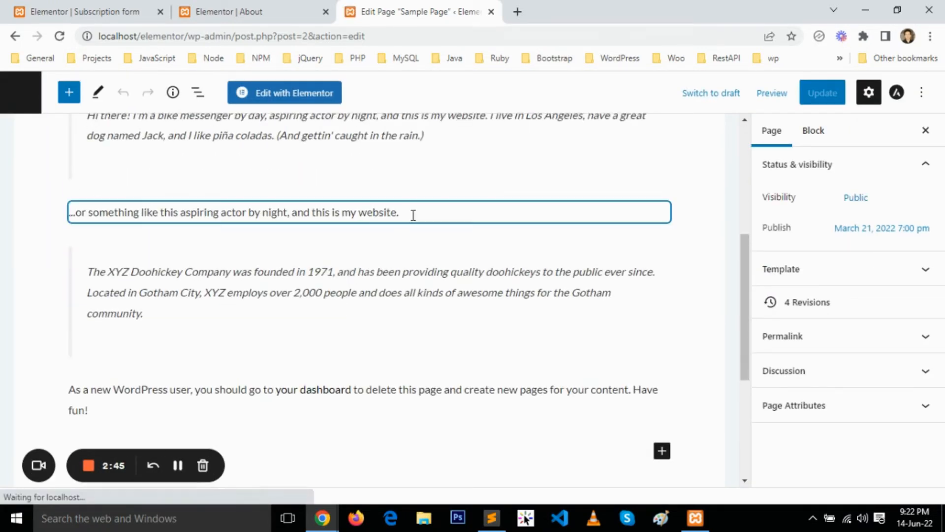
{"action": "left_click_drag", "start_coordinate": [409, 214], "coordinate": [69, 217]}
{"action": "key", "text": "BackSpace"}
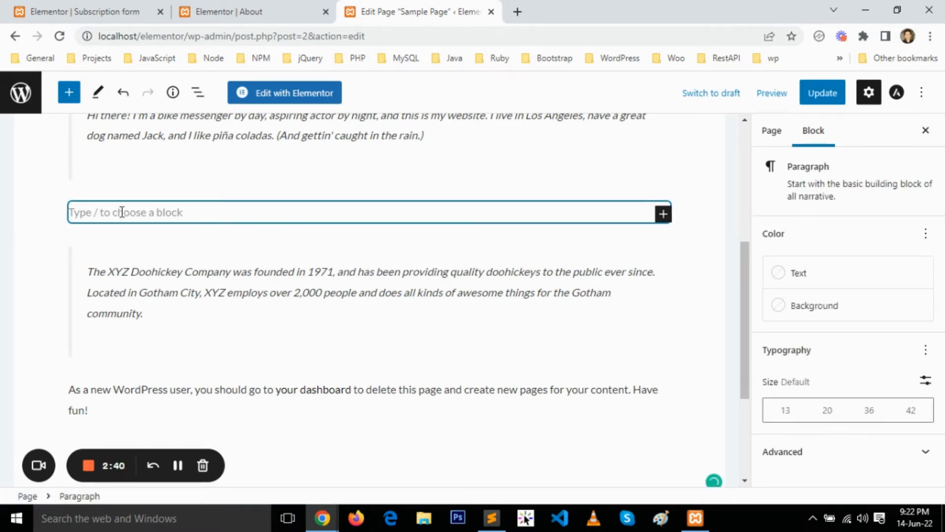
{"action": "type", "text": "/"}
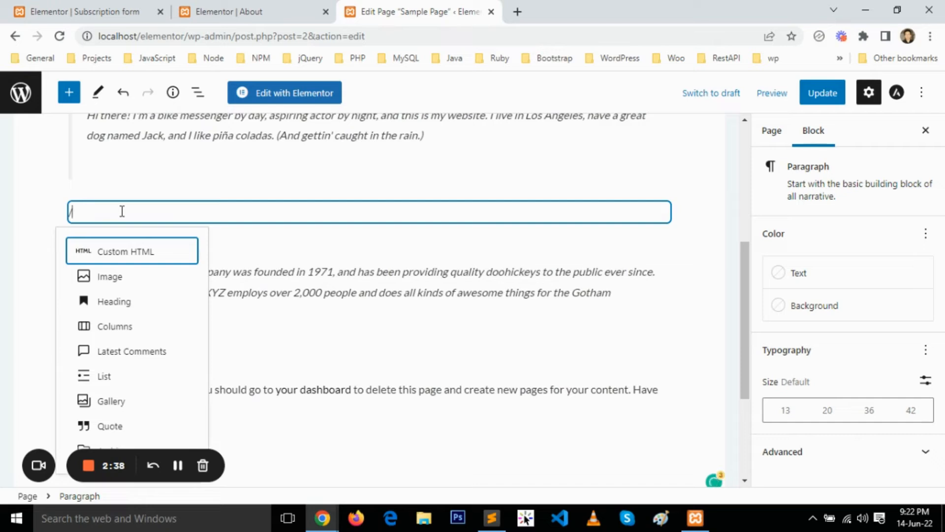
{"action": "left_click", "coordinate": [145, 257]}
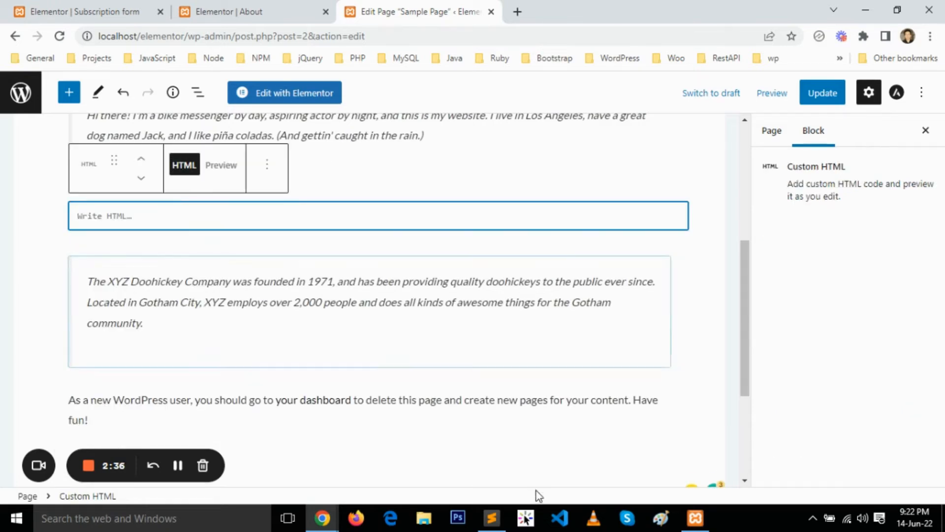
Switch to Sublime Text and examine the id="popup-trigger" attribute in the paragraph's link markup in test.html.
{"action": "left_click", "coordinate": [491, 517]}
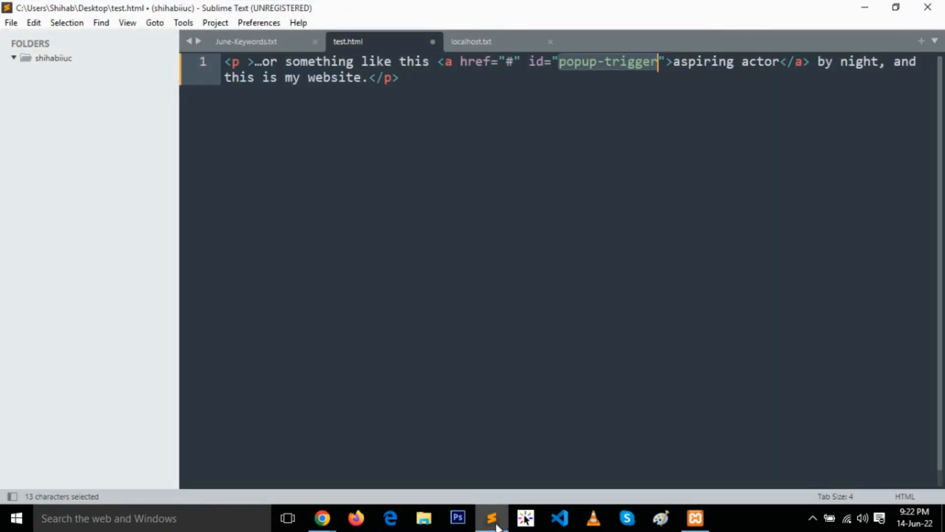
{"action": "left_click", "coordinate": [463, 140]}
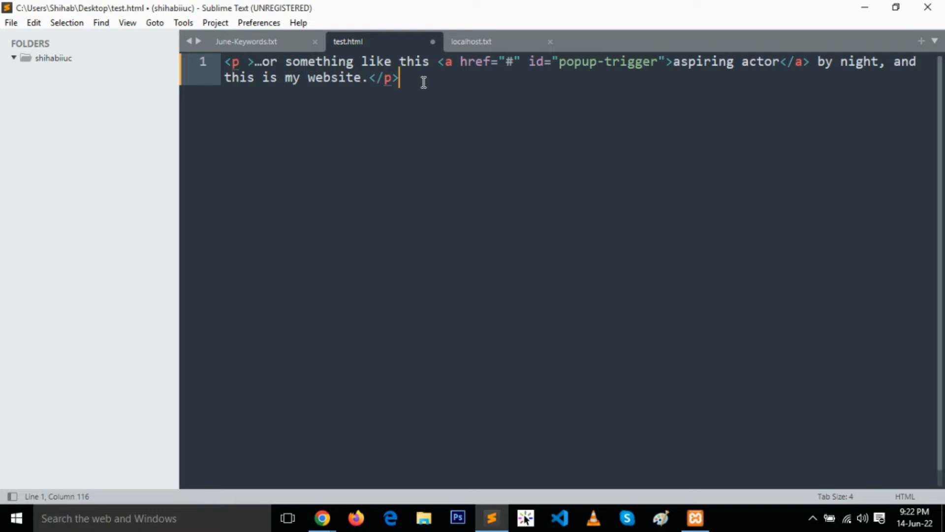
{"action": "left_click", "coordinate": [239, 63]}
{"action": "left_click_drag", "start_coordinate": [529, 62], "coordinate": [666, 61]}
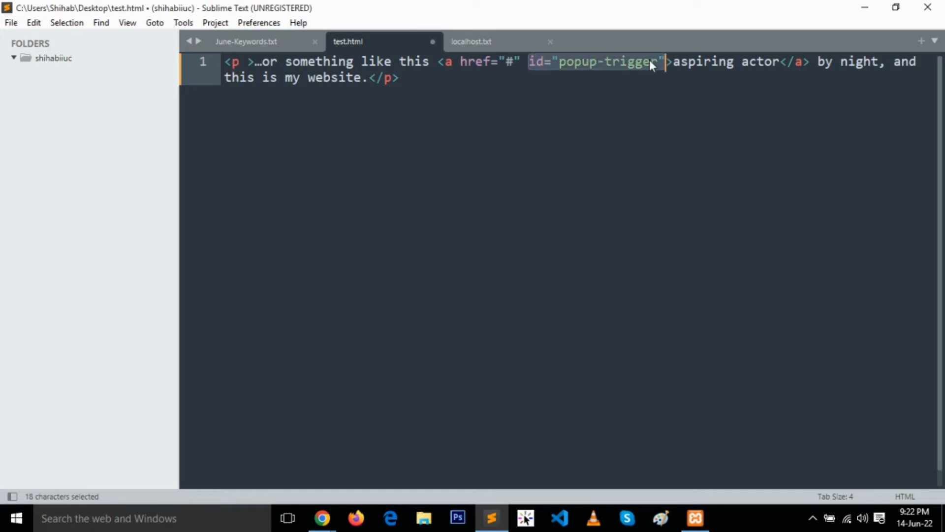
Try class in place of id as the link's attribute name in test.html, and restore id.
{"action": "left_click", "coordinate": [544, 61]}
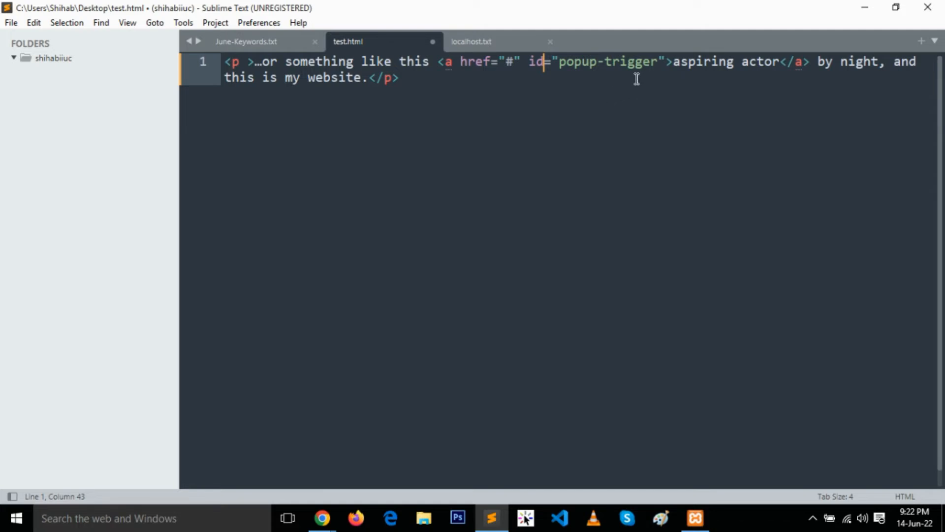
{"action": "key", "text": "ctrl+d"}
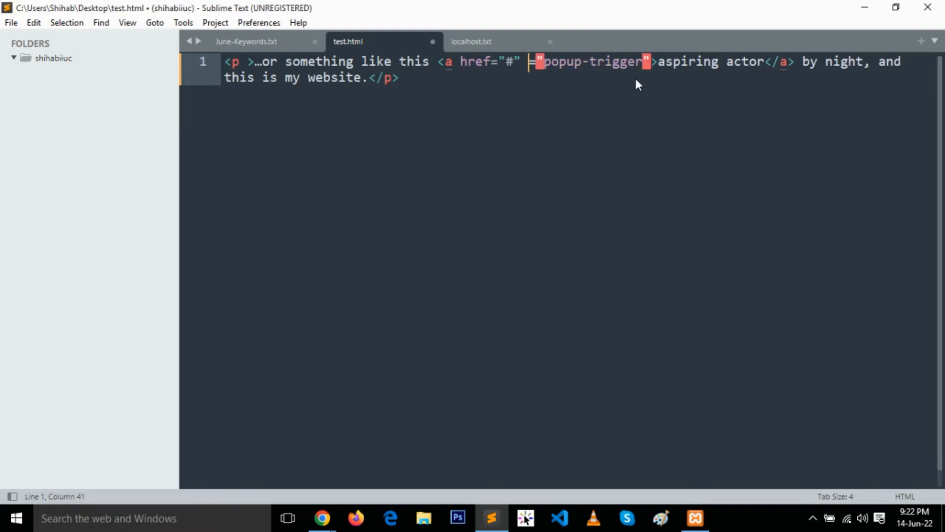
{"action": "type", "text": "class"}
{"action": "key", "text": "BackSpace"}
{"action": "key", "text": "BackSpace"}
{"action": "key", "text": "BackSpace"}
{"action": "key", "text": "BackSpace"}
{"action": "key", "text": "BackSpace"}
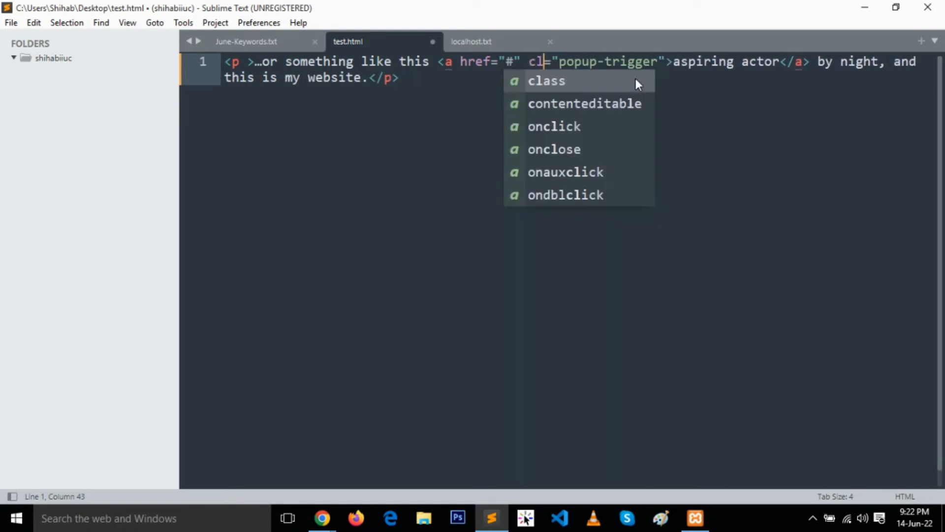
{"action": "type", "text": "id"}
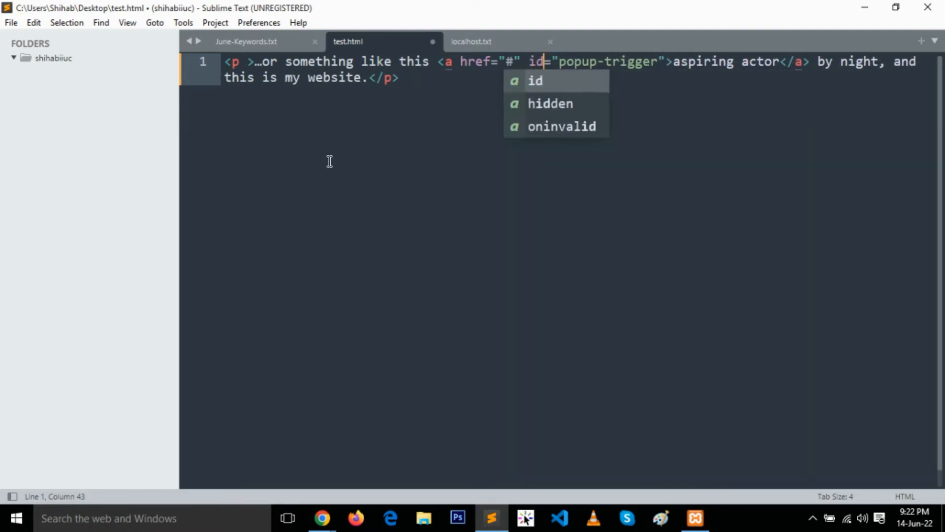
Copy the whole paragraph markup from test.html into the Sample Page's Custom HTML block in the browser and update the page.
{"action": "left_click_drag", "start_coordinate": [403, 84], "coordinate": [177, 54]}
{"action": "key", "text": "ctrl+c"}
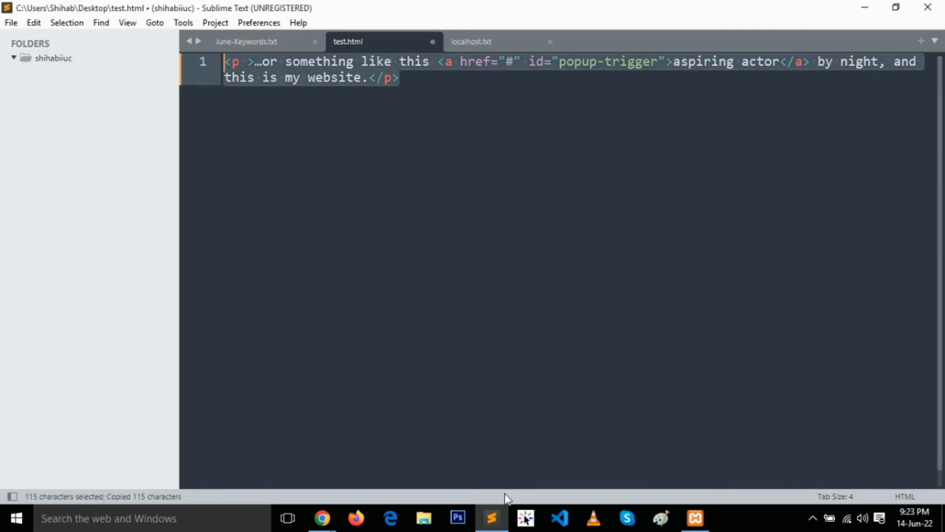
{"action": "left_click", "coordinate": [493, 516]}
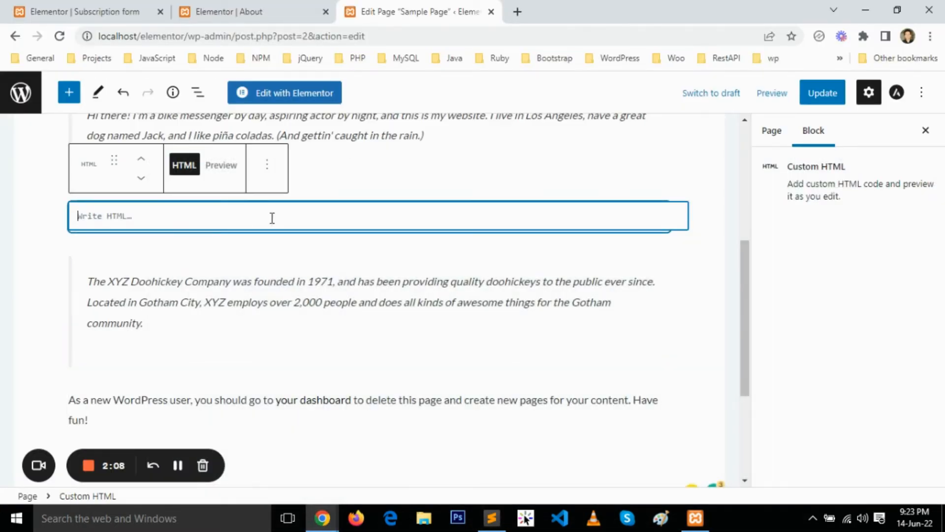
{"action": "key", "text": "ctrl+v"}
{"action": "left_click", "coordinate": [819, 95]}
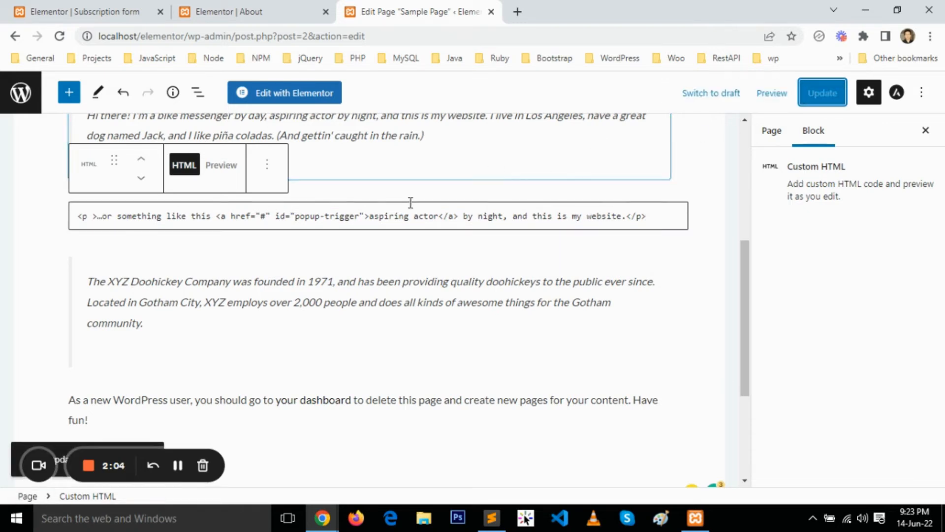
Open the Subscription form popup's advanced settings at the Open By Selector option.
{"action": "left_click", "coordinate": [94, 12]}
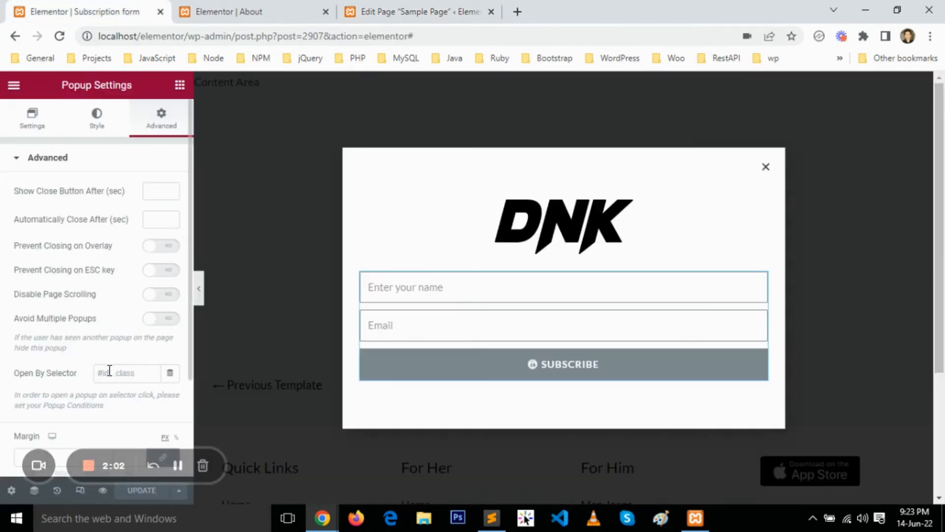
{"action": "left_click", "coordinate": [12, 491]}
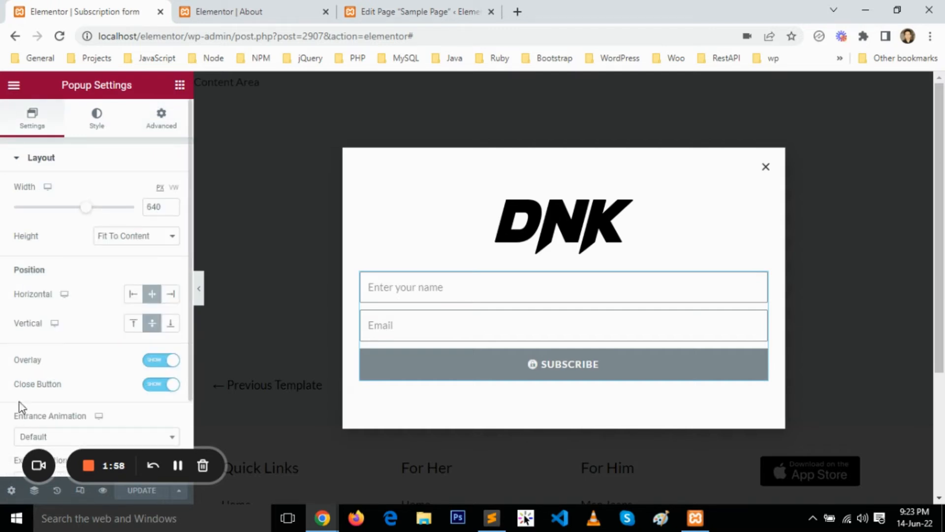
{"action": "left_click", "coordinate": [157, 121]}
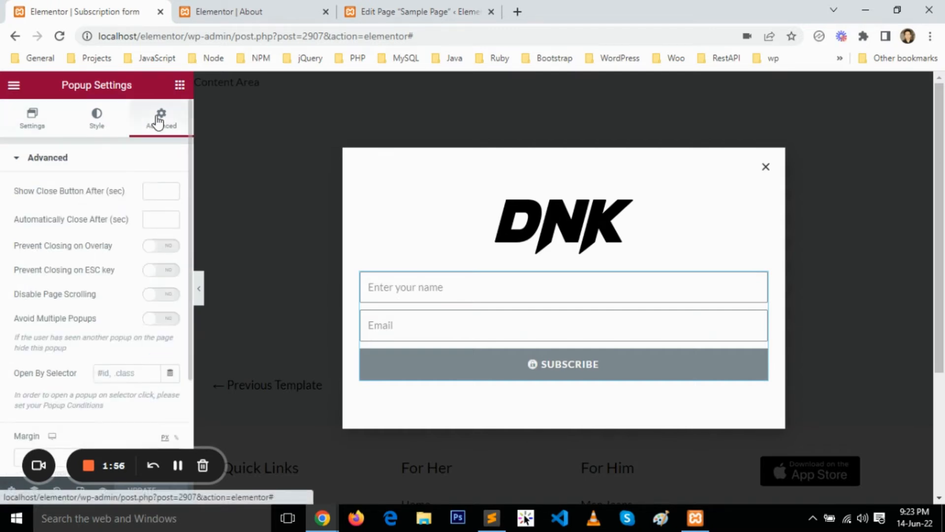
{"action": "scroll", "coordinate": [25, 251], "scroll_direction": "down", "scroll_amount": 3}
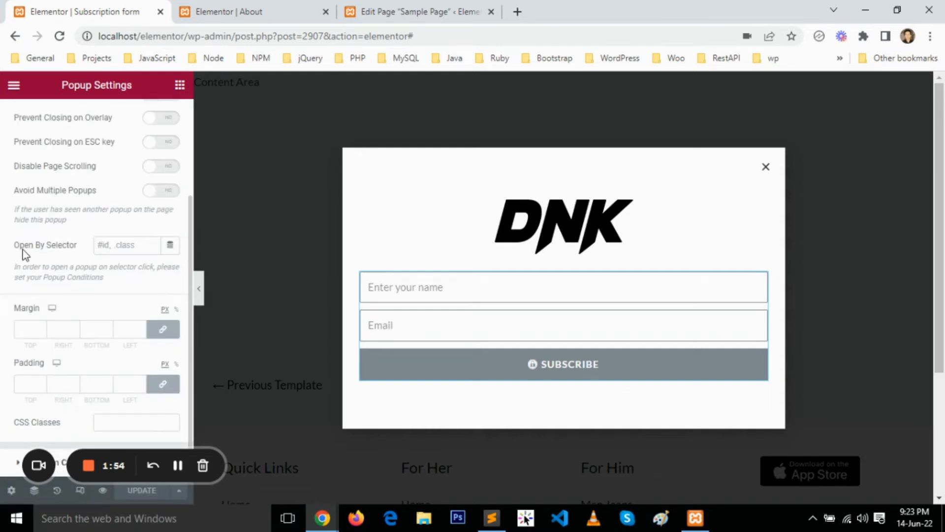
{"action": "left_click", "coordinate": [125, 244]}
Copy the popup-trigger id from test.html in Sublime Text and set the popup's Open By Selector to #popup-trigger in the browser.
{"action": "left_click", "coordinate": [491, 517]}
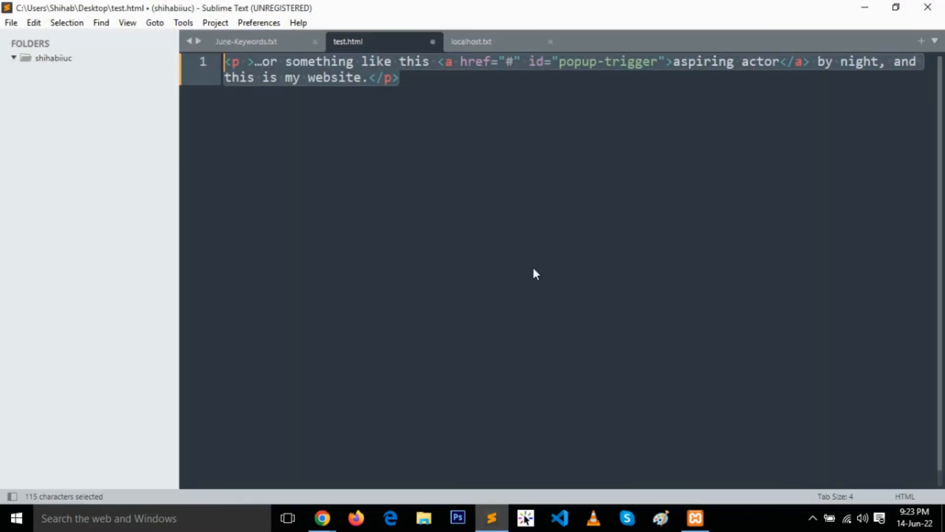
{"action": "left_click", "coordinate": [574, 65]}
{"action": "left_click_drag", "start_coordinate": [560, 63], "coordinate": [659, 67]}
{"action": "key", "text": "ctrl+c"}
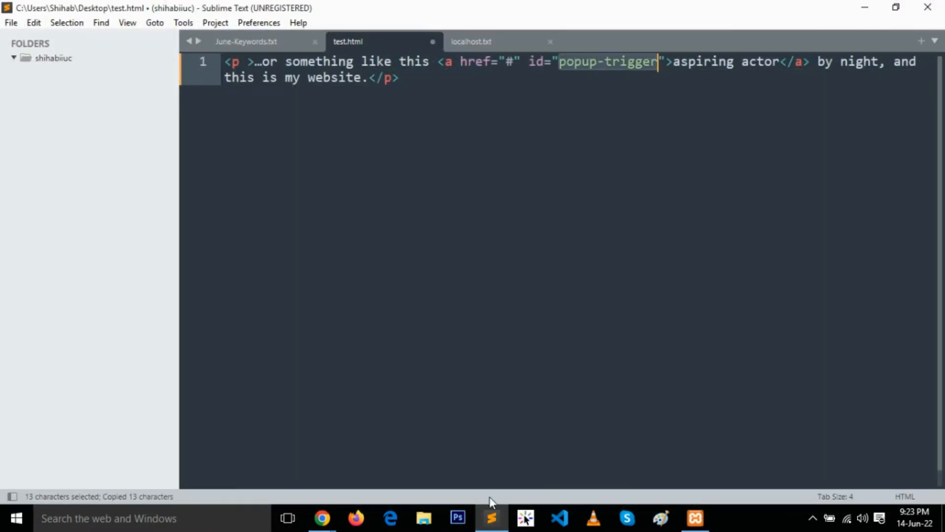
{"action": "left_click", "coordinate": [492, 515]}
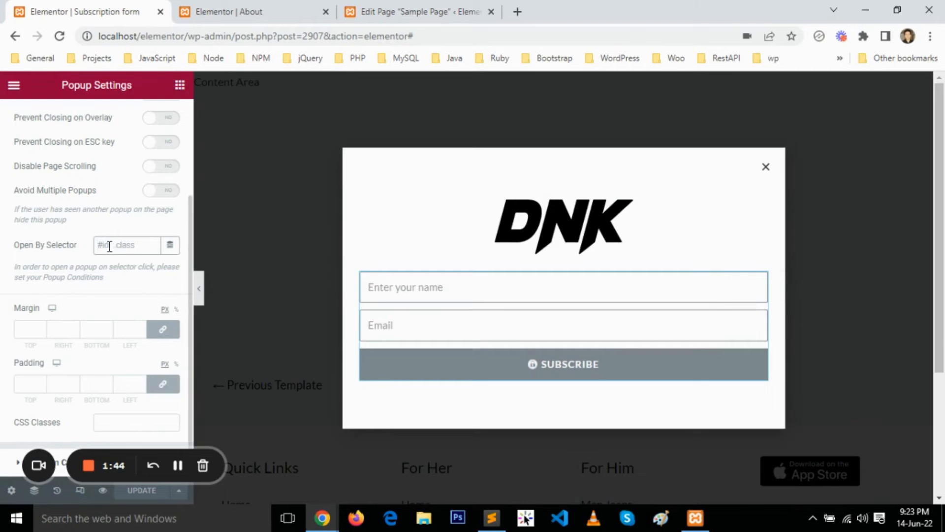
{"action": "left_click", "coordinate": [109, 246]}
{"action": "type", "text": "#"}
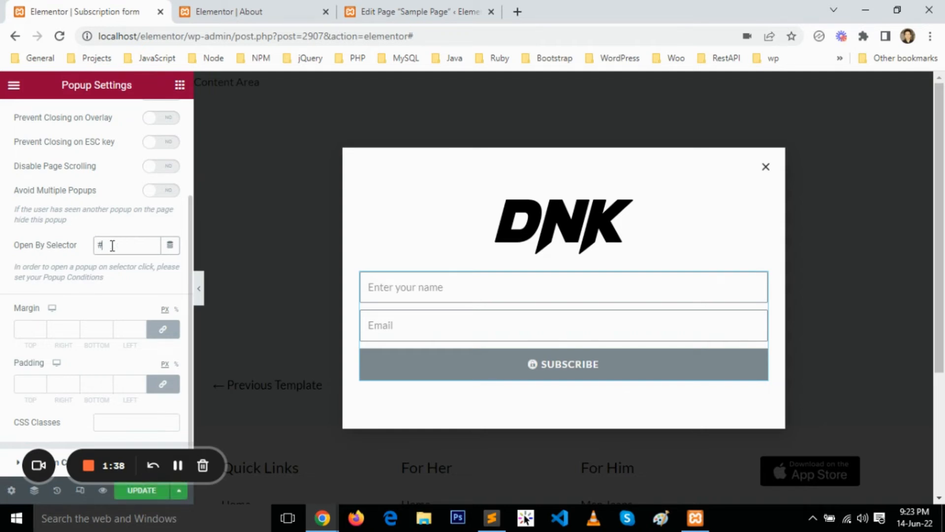
{"action": "key", "text": "ctrl+v"}
Try a dot prefix in place of the # in the Open By Selector value, and restore the # prefix.
{"action": "double_click", "coordinate": [102, 245]}
{"action": "triple_click", "coordinate": [105, 245]}
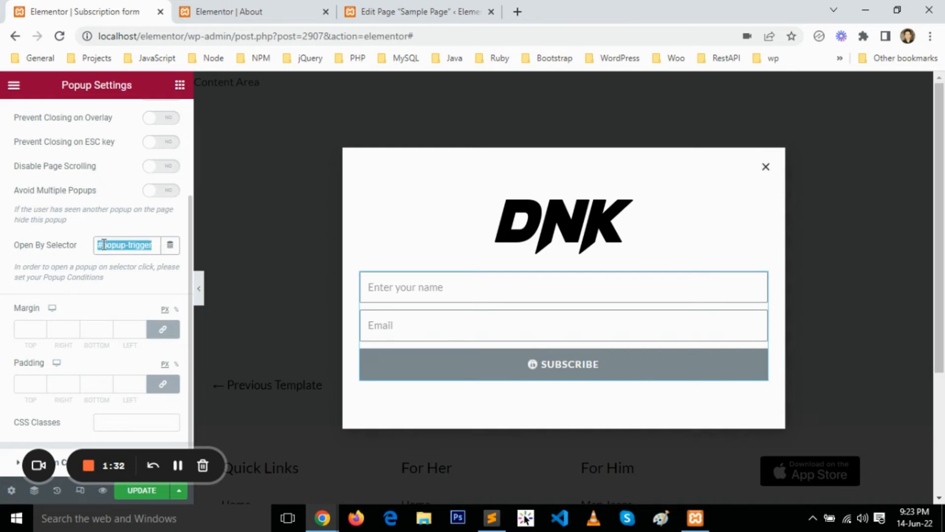
{"action": "left_click", "coordinate": [100, 245]}
{"action": "key", "text": "BackSpace"}
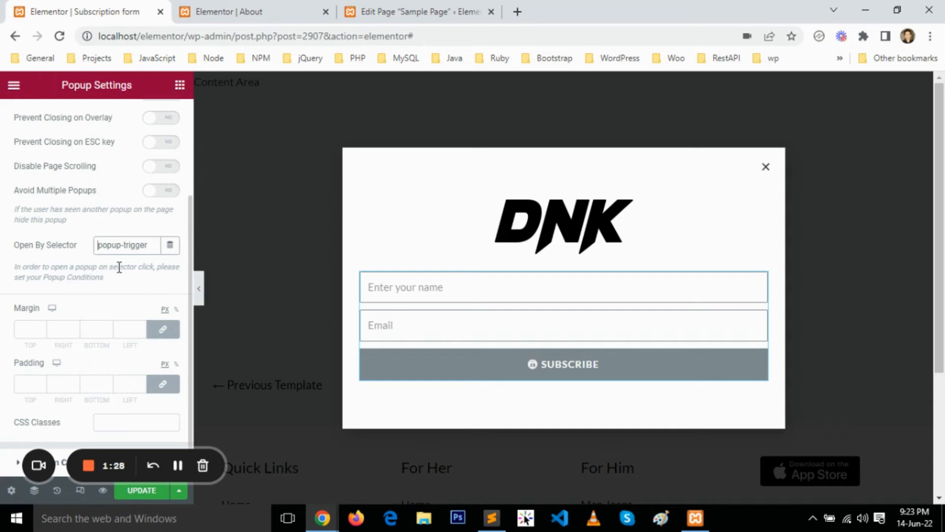
{"action": "type", "text": "."}
{"action": "key", "text": "BackSpace"}
{"action": "type", "text": "#"}
Update the popup and replace its "Hello world!" post display condition with one that includes the Entire Site.
{"action": "left_click", "coordinate": [142, 490]}
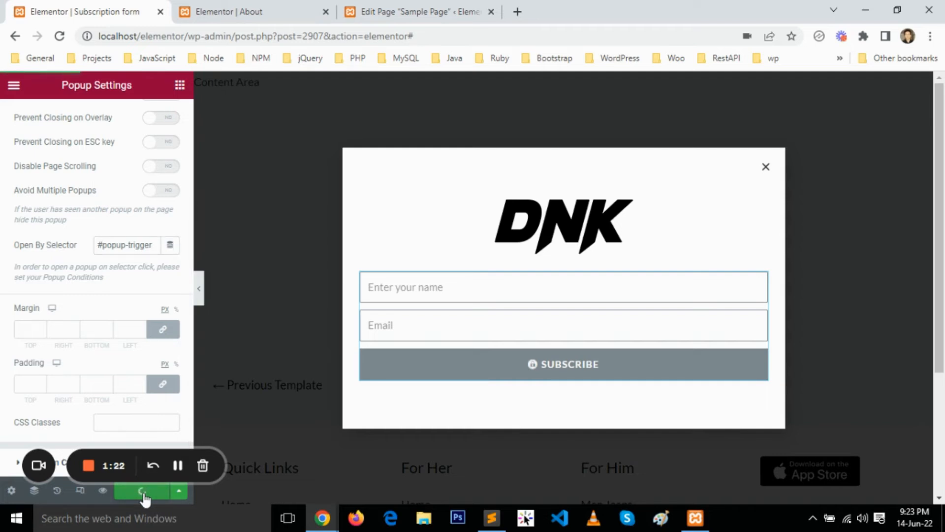
{"action": "left_click", "coordinate": [179, 492]}
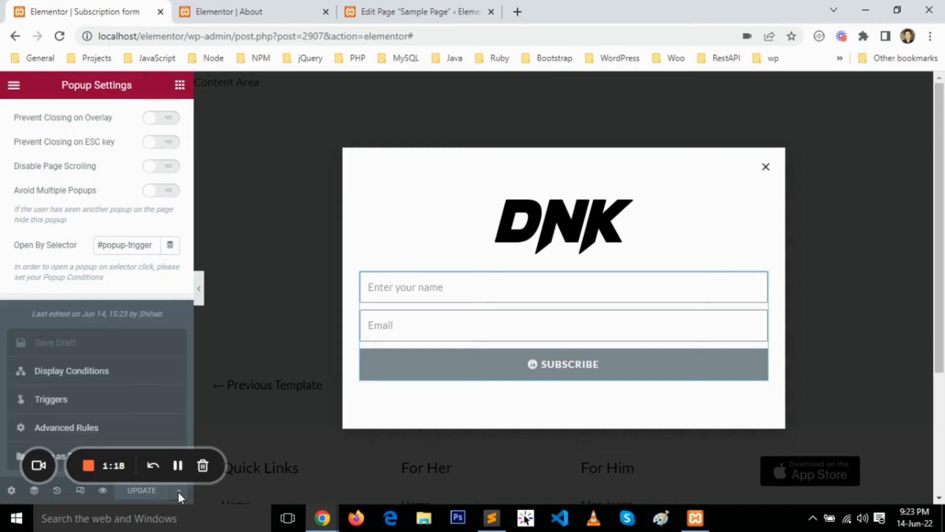
{"action": "left_click", "coordinate": [114, 371]}
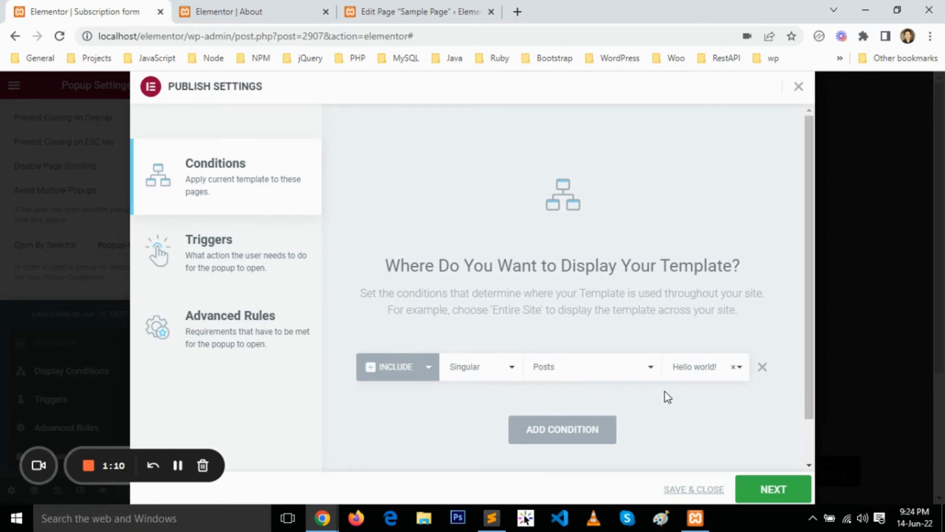
{"action": "left_click", "coordinate": [763, 368]}
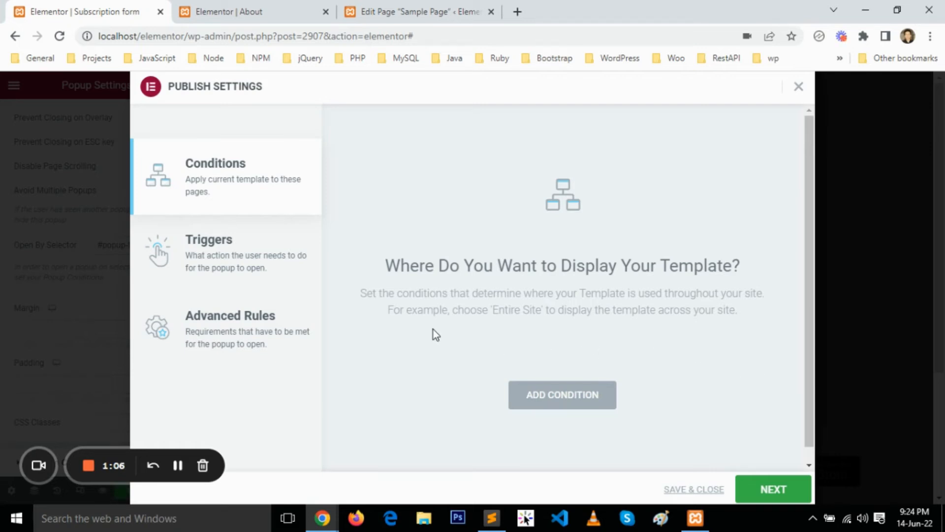
{"action": "left_click", "coordinate": [560, 398]}
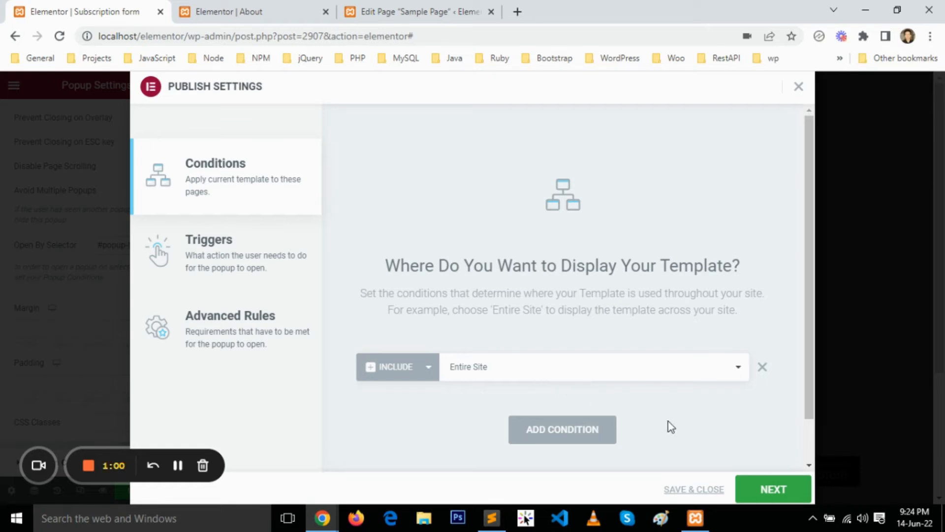
Turn off the popup's On Page Exit Intent trigger and save the publish settings.
{"action": "left_click", "coordinate": [766, 492]}
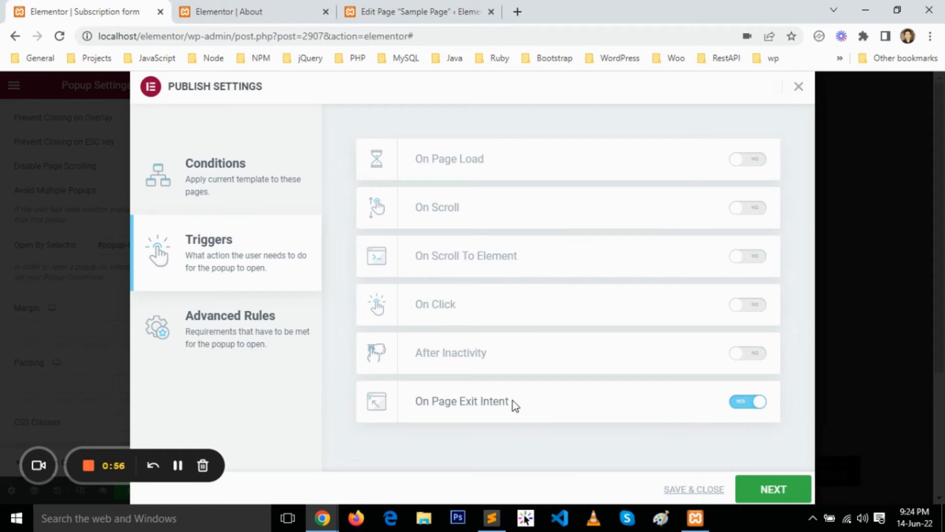
{"action": "left_click", "coordinate": [735, 403]}
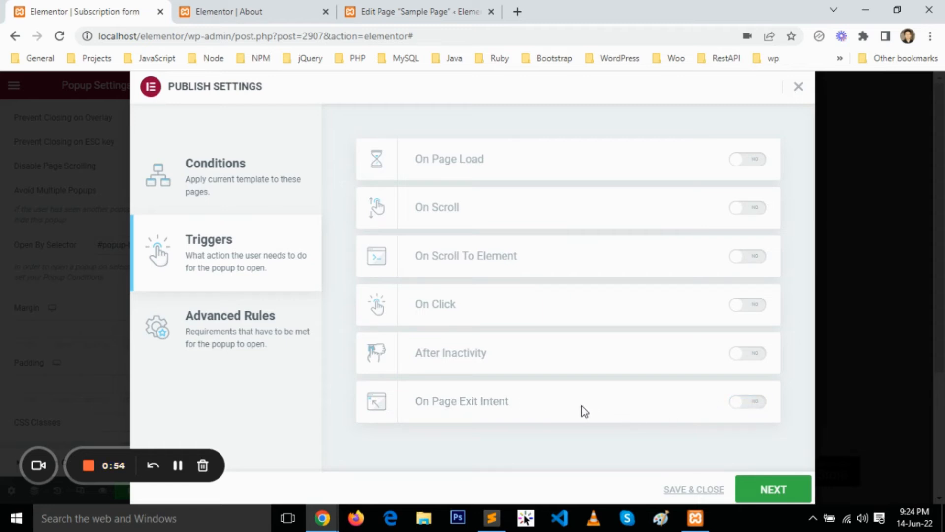
{"action": "left_click", "coordinate": [771, 494]}
{"action": "left_click", "coordinate": [771, 493]}
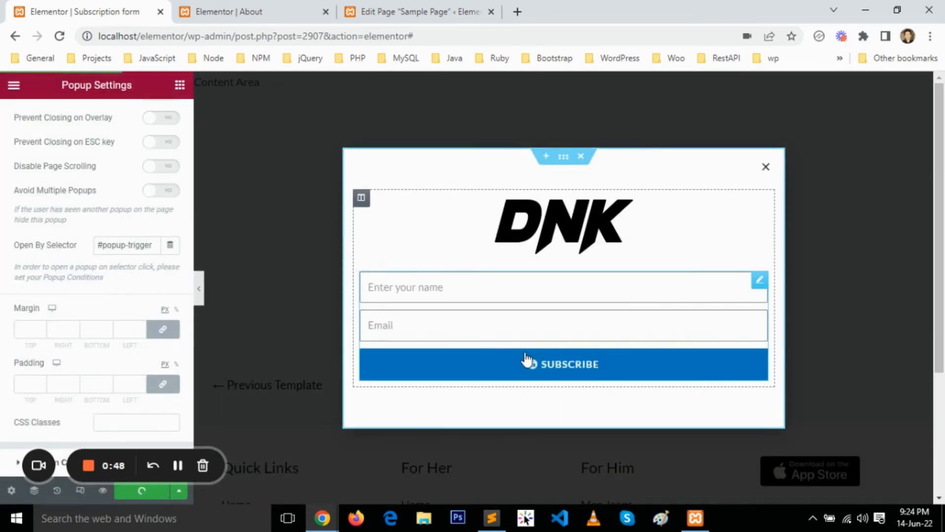
Return to the Sample Page editor and check the "aspiring actor" link text in the Custom HTML block.
{"action": "left_click", "coordinate": [407, 7]}
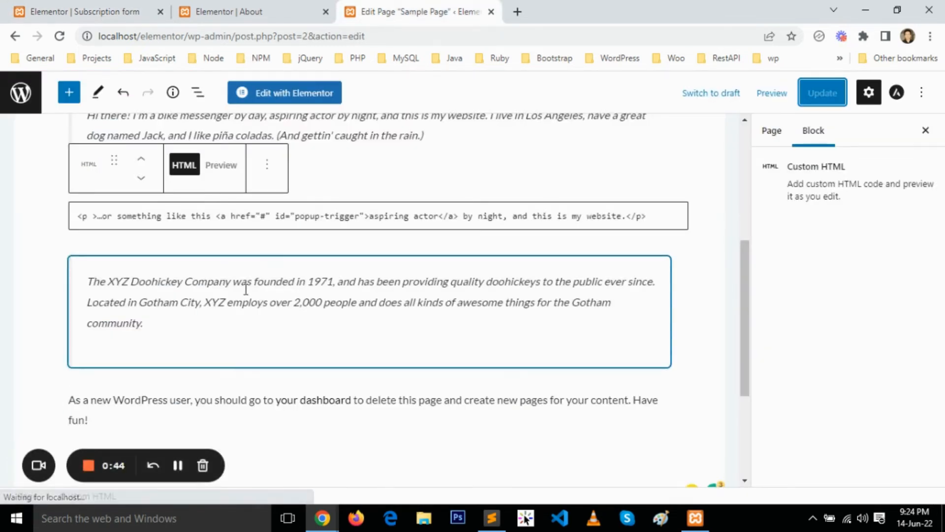
{"action": "left_click", "coordinate": [433, 217]}
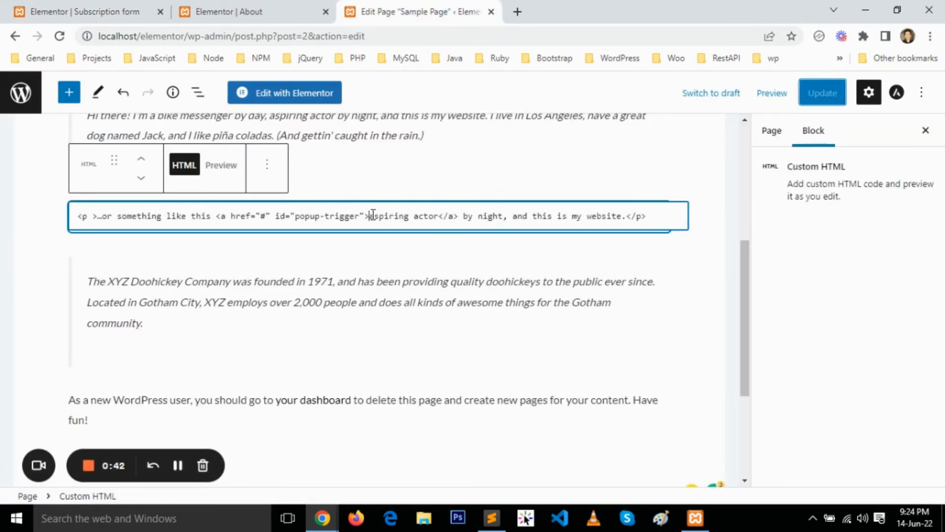
{"action": "left_click_drag", "start_coordinate": [373, 215], "coordinate": [434, 215]}
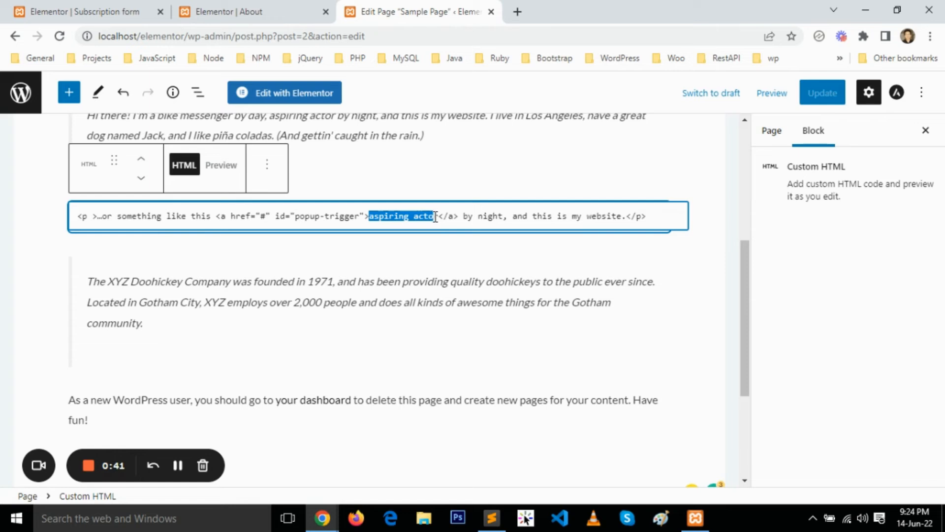
Open the live Sample Page from its permalink and test the popup with the "aspiring actor" link.
{"action": "left_click", "coordinate": [782, 131]}
{"action": "left_click", "coordinate": [814, 415]}
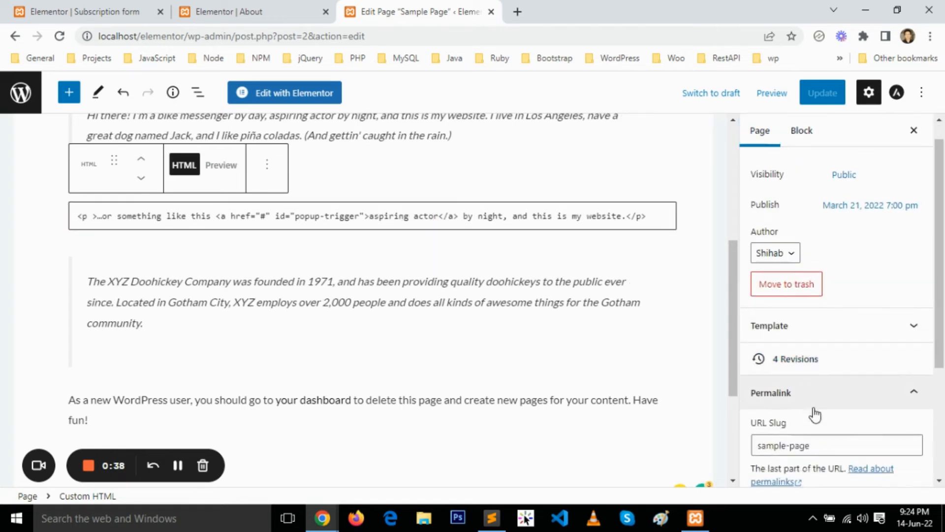
{"action": "scroll", "coordinate": [819, 412], "scroll_direction": "down", "scroll_amount": 3}
{"action": "left_click", "coordinate": [809, 393]}
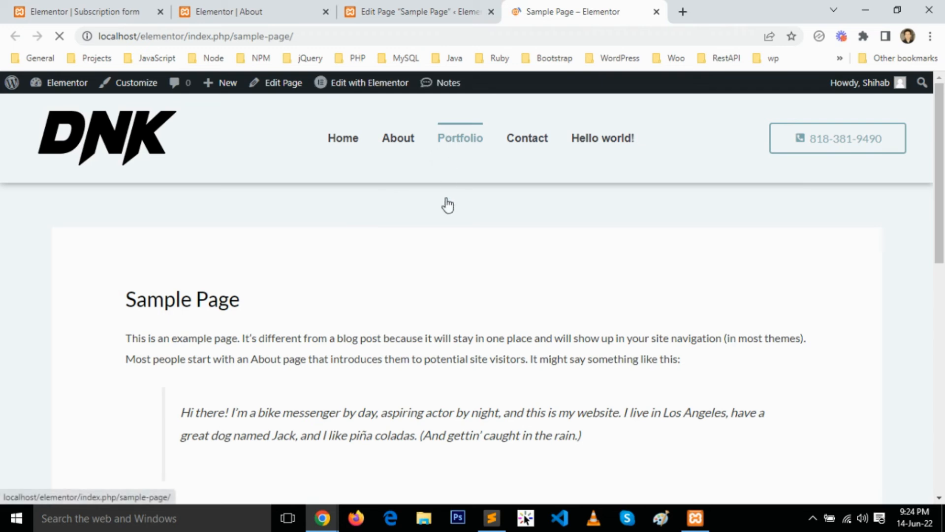
{"action": "scroll", "coordinate": [445, 205], "scroll_direction": "down", "scroll_amount": 5}
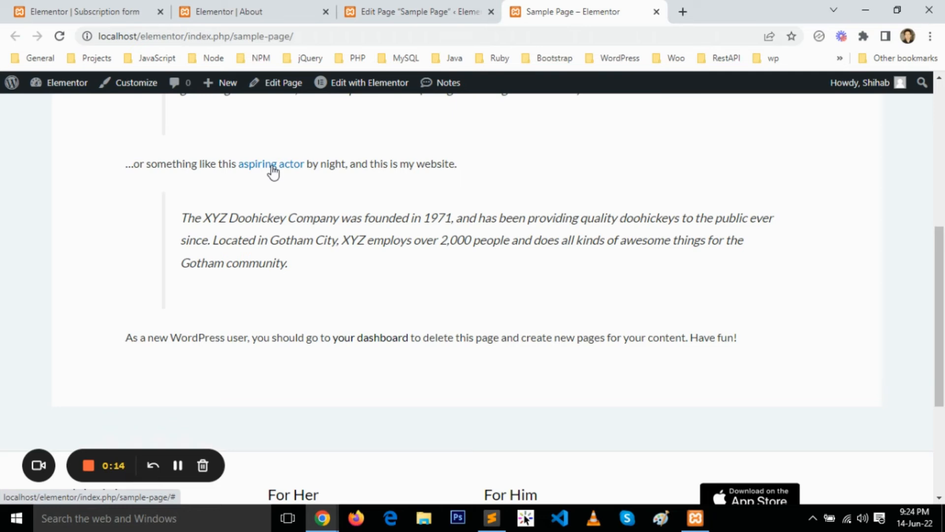
{"action": "left_click", "coordinate": [271, 167]}
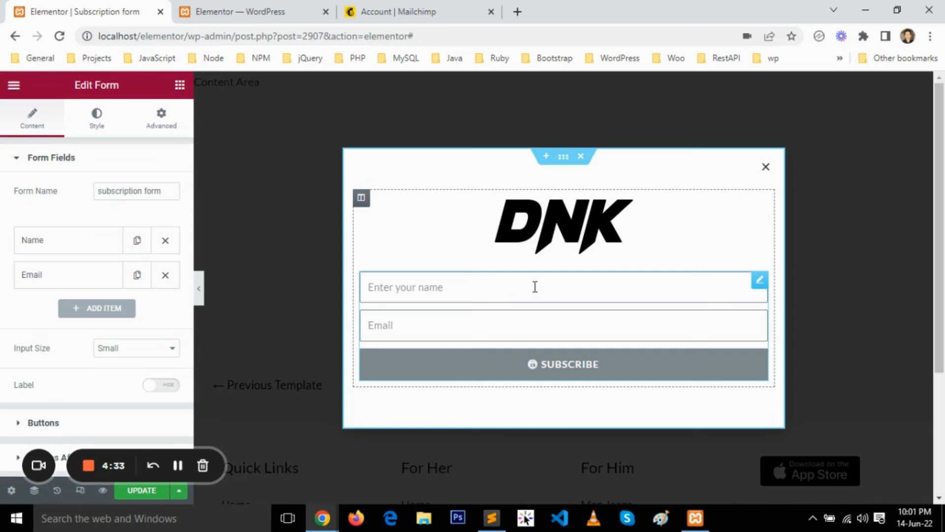
Replace the Collect Submissions and Email actions after submit of the popup's subscription form with MailChimp.
{"action": "right_click", "coordinate": [535, 287]}
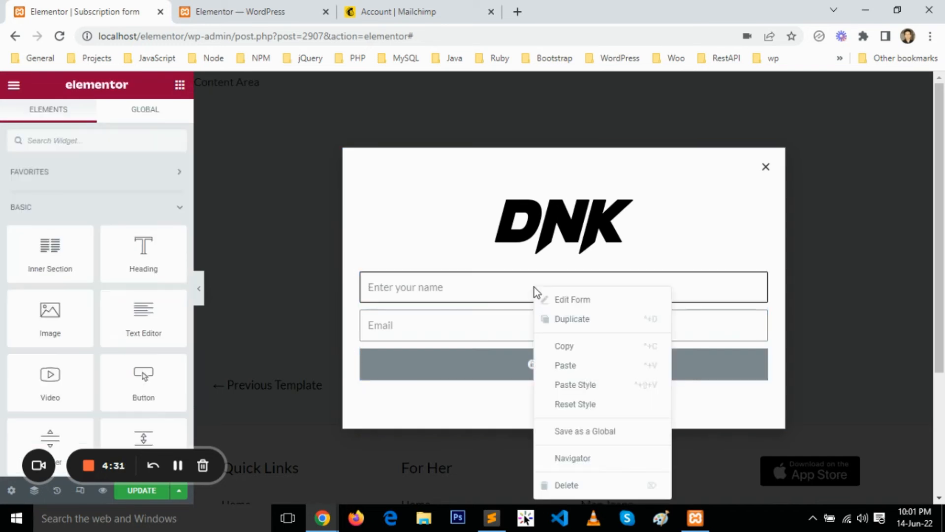
{"action": "left_click", "coordinate": [549, 300]}
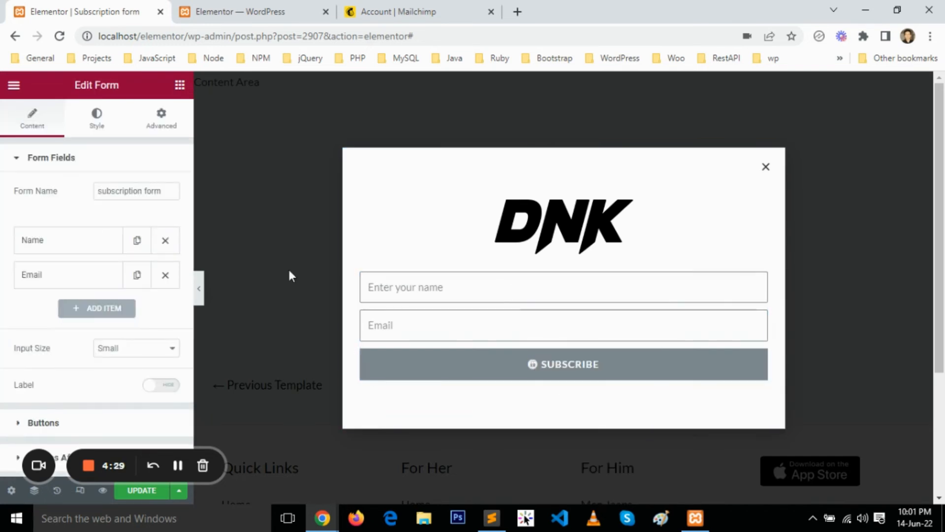
{"action": "scroll", "coordinate": [31, 309], "scroll_direction": "down", "scroll_amount": 4}
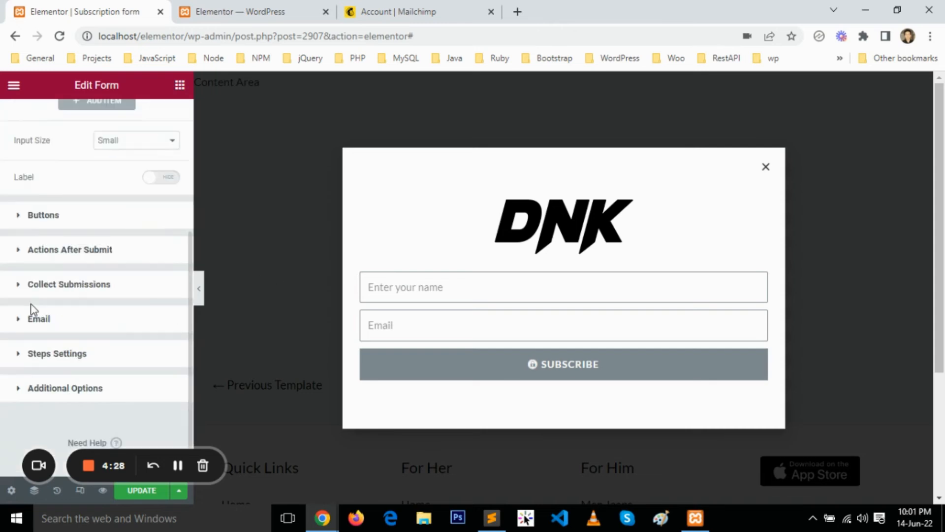
{"action": "left_click", "coordinate": [82, 250]}
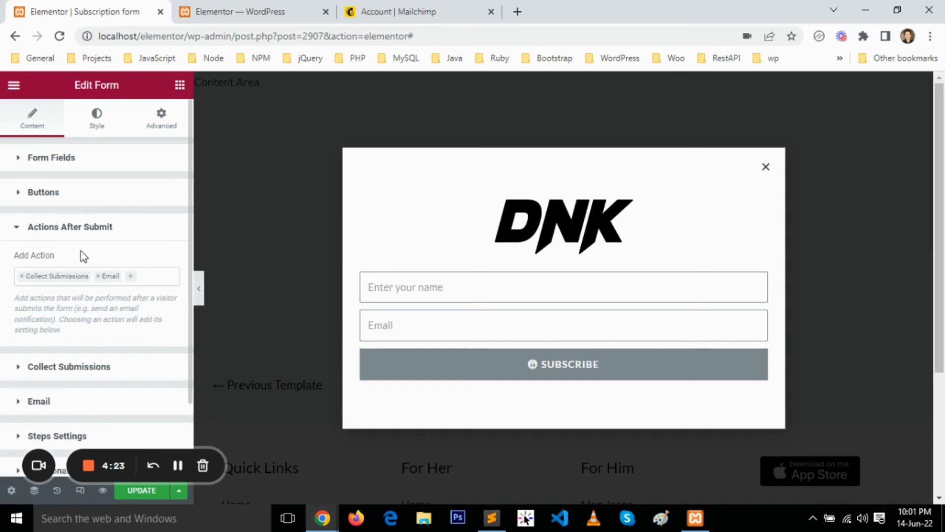
{"action": "left_click", "coordinate": [22, 276]}
{"action": "left_click", "coordinate": [22, 276]}
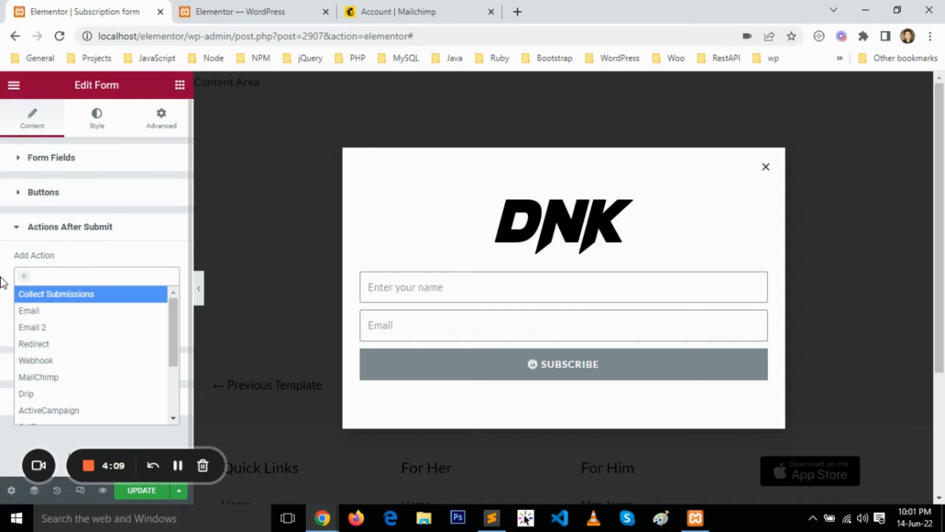
{"action": "left_click", "coordinate": [28, 382]}
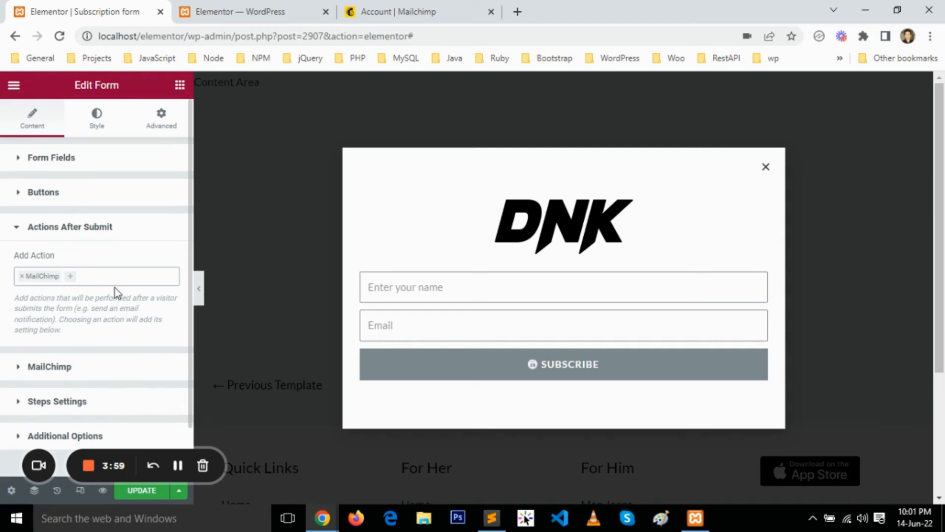
Set the form's MailChimp API Key source to Custom and copy the existing API key from the Mailchimp account's API keys page.
{"action": "left_click", "coordinate": [70, 368]}
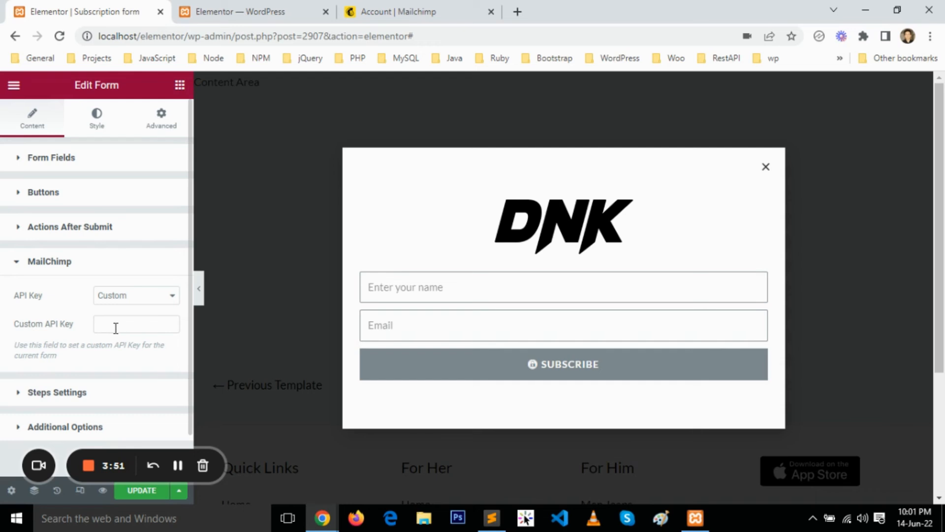
{"action": "left_click", "coordinate": [405, 6]}
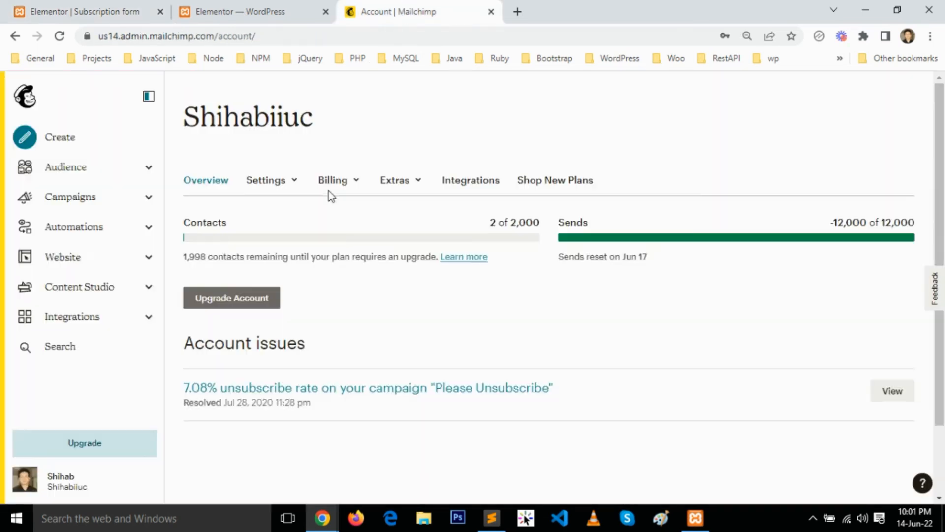
{"action": "left_click", "coordinate": [417, 185]}
{"action": "left_click", "coordinate": [407, 239]}
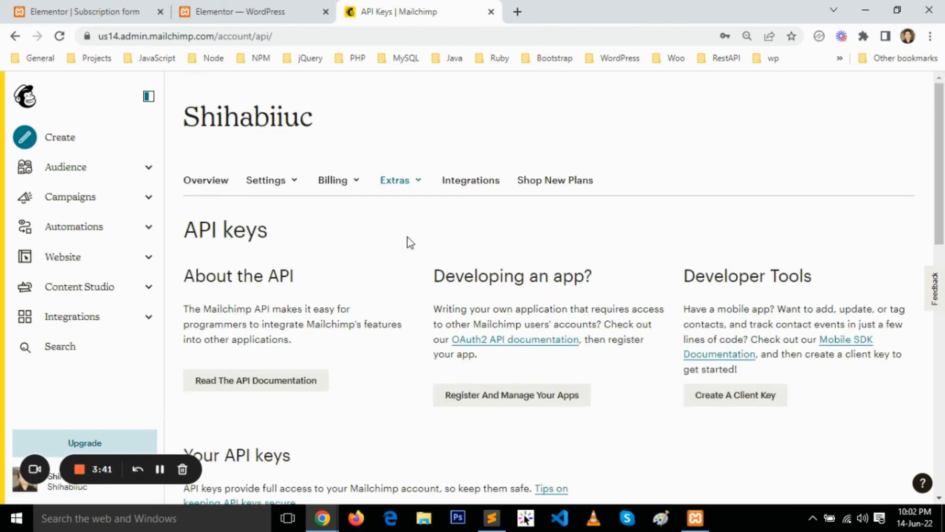
{"action": "scroll", "coordinate": [412, 235], "scroll_direction": "down", "scroll_amount": 7}
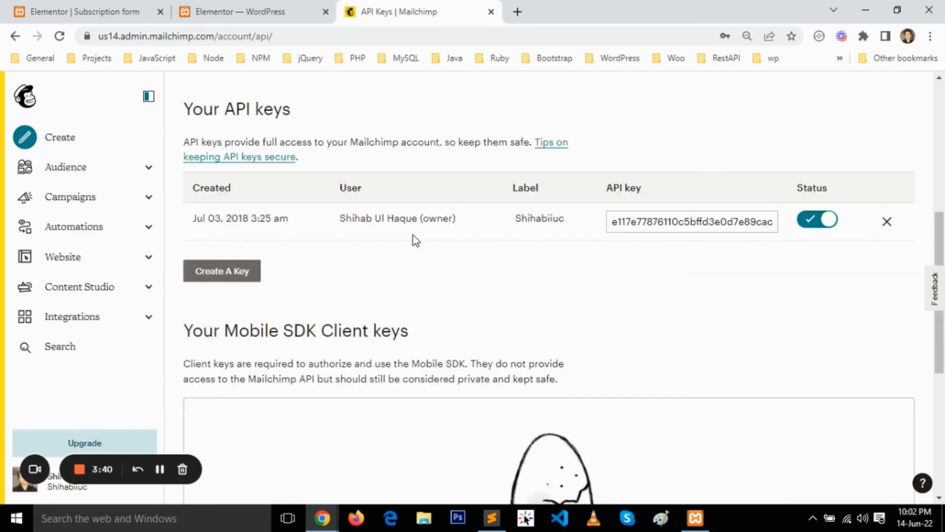
{"action": "double_click", "coordinate": [677, 224]}
{"action": "right_click", "coordinate": [678, 224]}
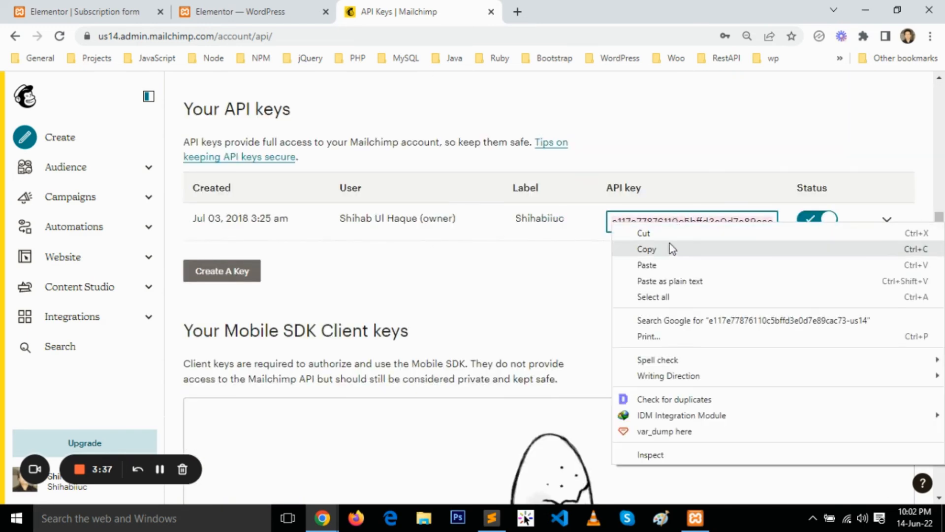
{"action": "left_click", "coordinate": [672, 247]}
Return to the popup editor, paste the API key into the form's Custom API Key field and select the Mailchimp account's audience.
{"action": "left_click", "coordinate": [118, 10]}
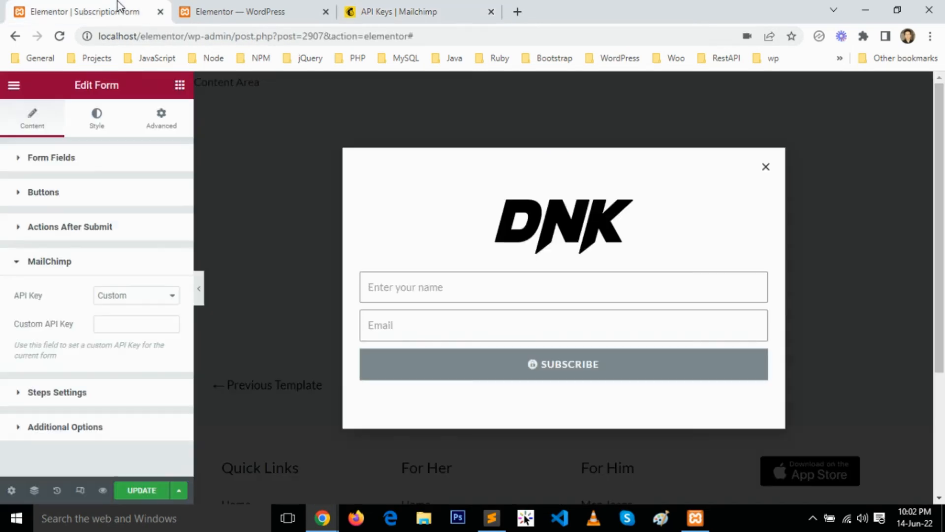
{"action": "left_click", "coordinate": [119, 322]}
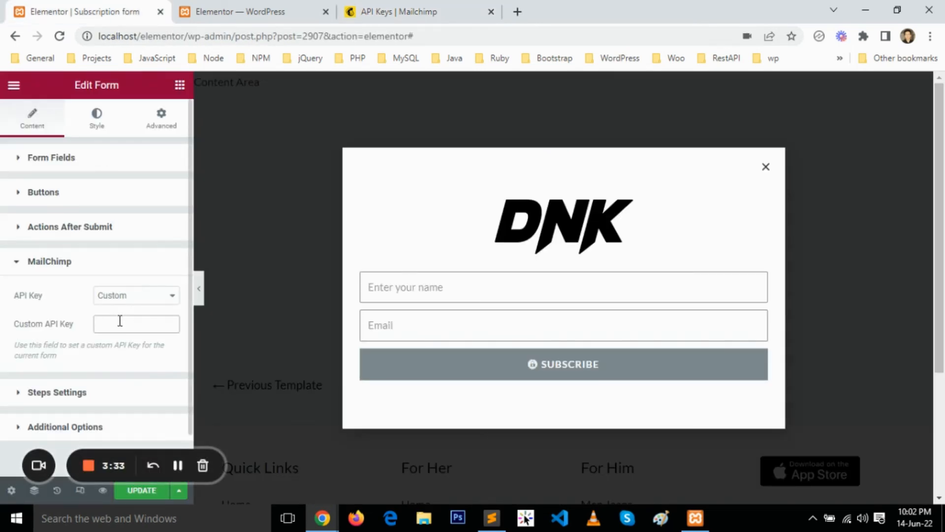
{"action": "right_click", "coordinate": [120, 321]}
{"action": "left_click", "coordinate": [158, 197]}
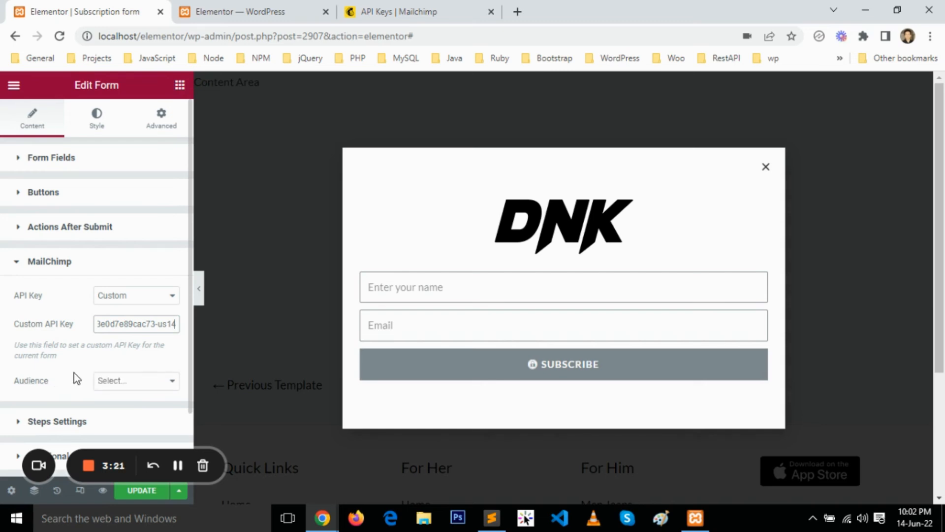
{"action": "left_click", "coordinate": [120, 384]}
{"action": "left_click", "coordinate": [131, 407]}
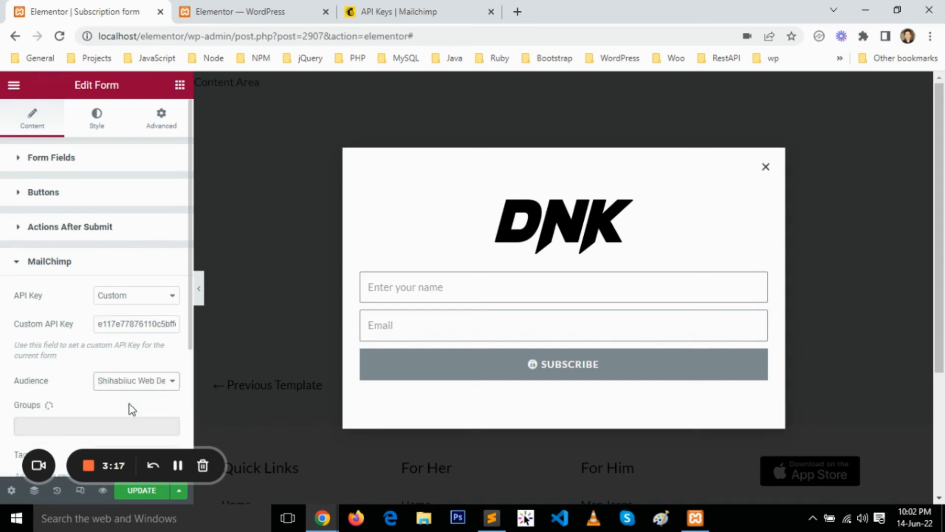
{"action": "scroll", "coordinate": [75, 391], "scroll_direction": "down", "scroll_amount": 1}
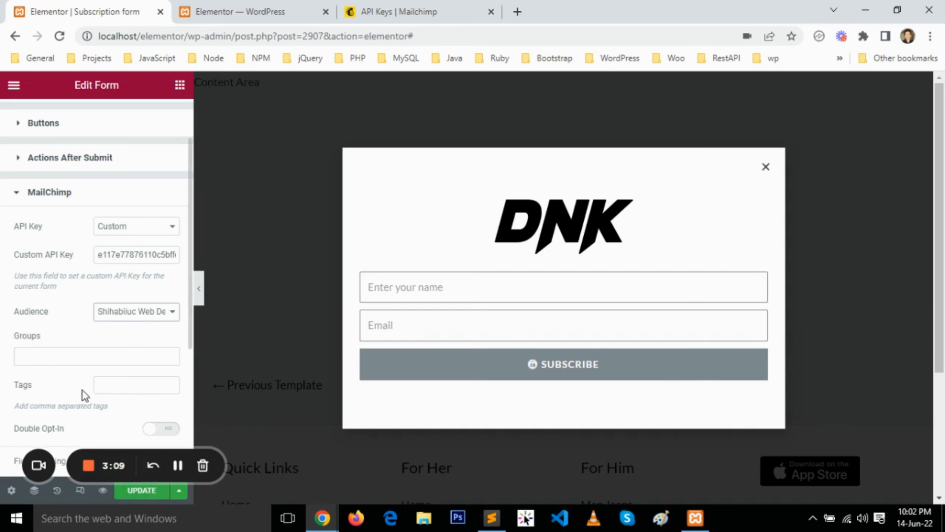
{"action": "left_click", "coordinate": [117, 386]}
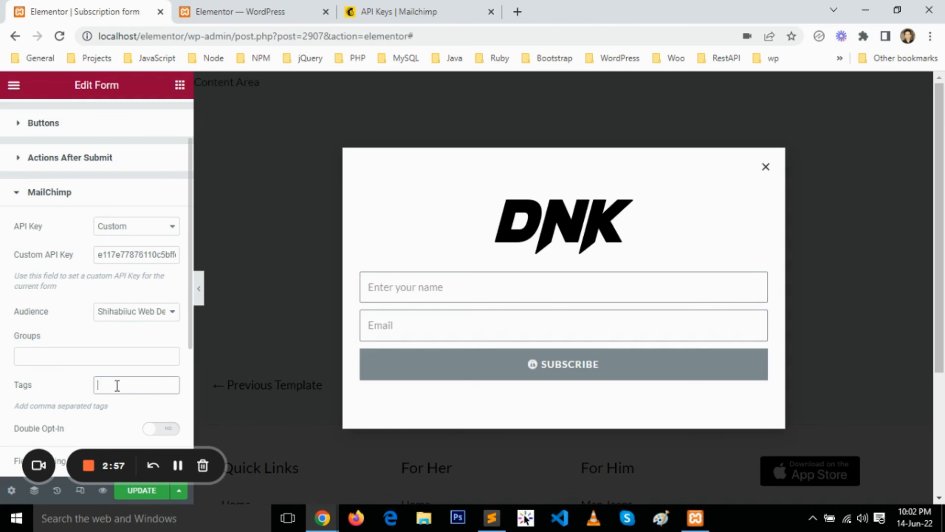
{"action": "type", "text": "about"}
{"action": "left_click_drag", "start_coordinate": [128, 383], "coordinate": [81, 385]}
{"action": "key", "text": "BackSpace"}
Update the popup to save the form's MailChimp settings.
{"action": "left_click", "coordinate": [142, 494]}
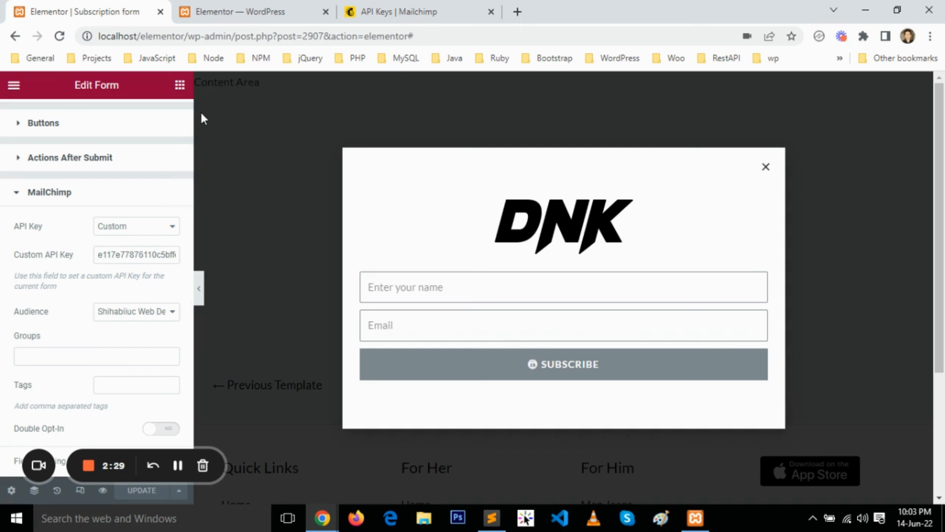
{"action": "left_click", "coordinate": [150, 227]}
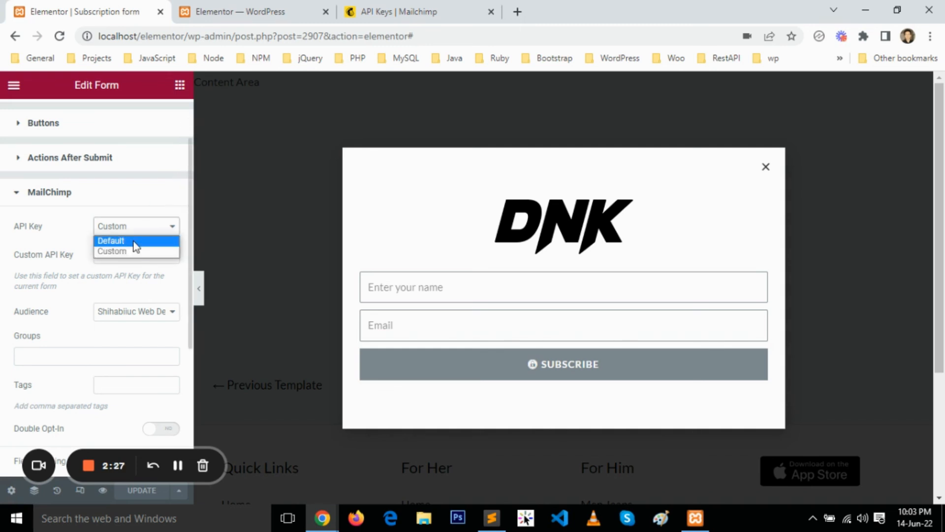
{"action": "left_click", "coordinate": [136, 241]}
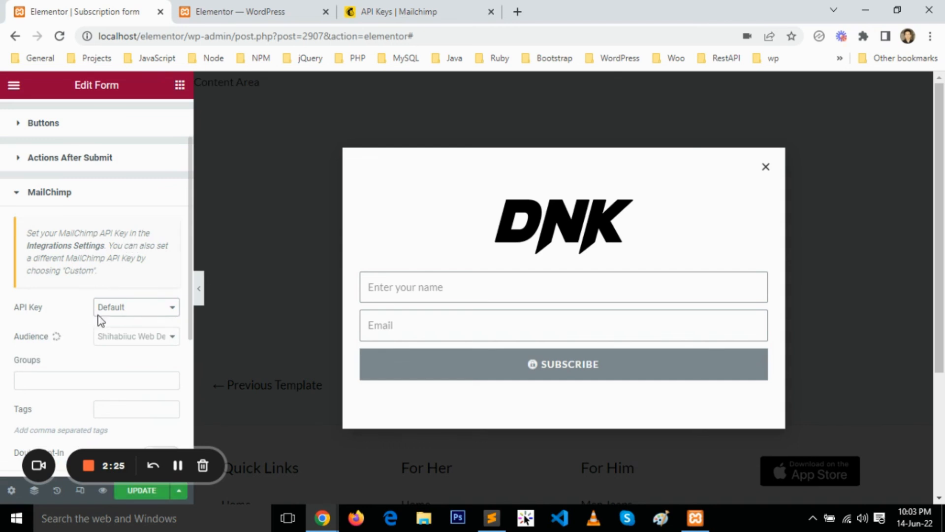
{"action": "left_click", "coordinate": [134, 310]}
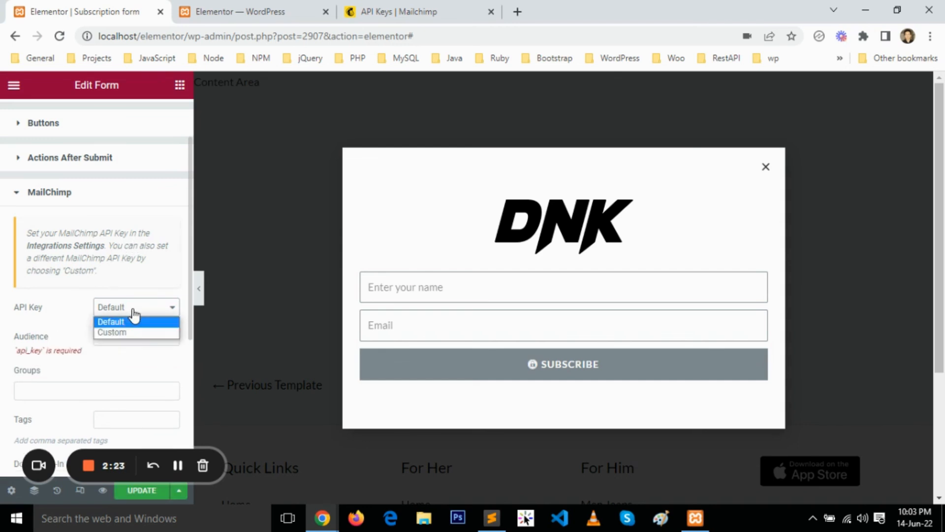
{"action": "left_click", "coordinate": [123, 332]}
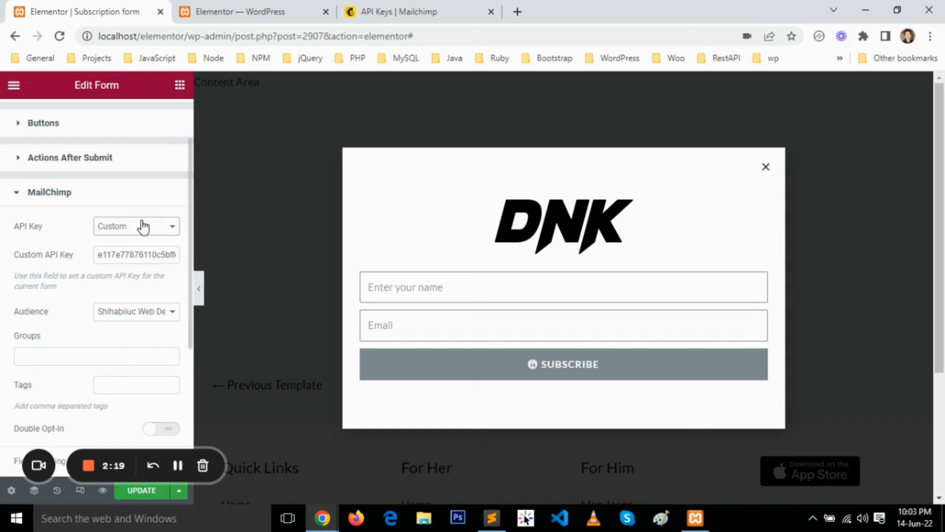
In Elementor's Integrations settings, paste the API key into the MailChimp API Key field and validate it.
{"action": "left_click", "coordinate": [234, 9]}
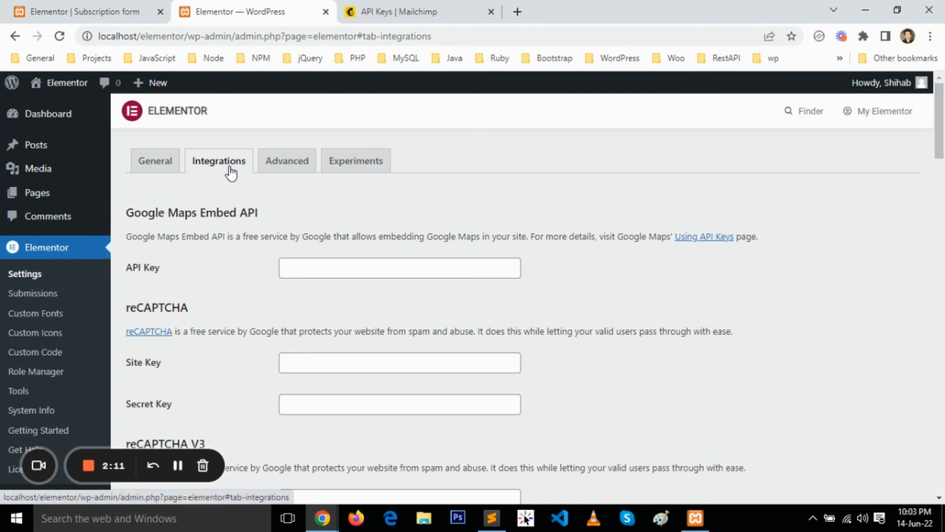
{"action": "scroll", "coordinate": [247, 238], "scroll_direction": "down", "scroll_amount": 15}
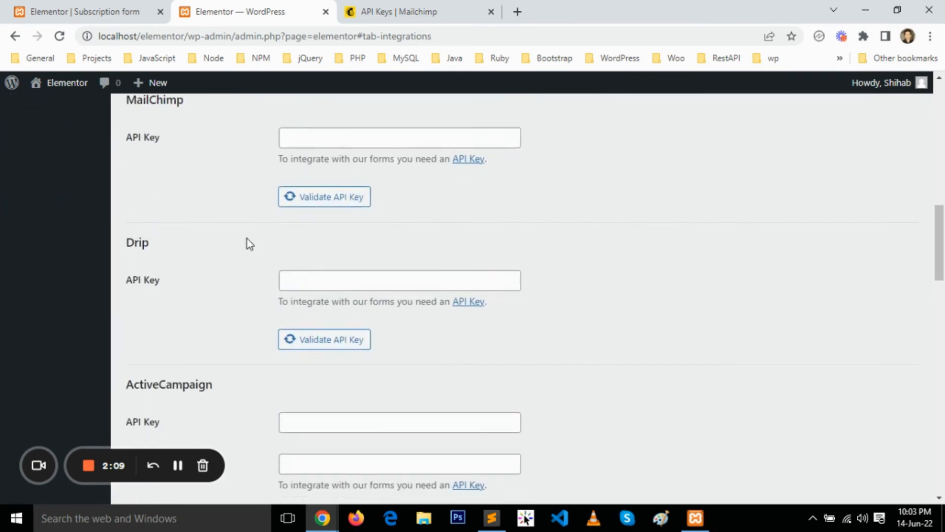
{"action": "scroll", "coordinate": [247, 239], "scroll_direction": "down", "scroll_amount": 5}
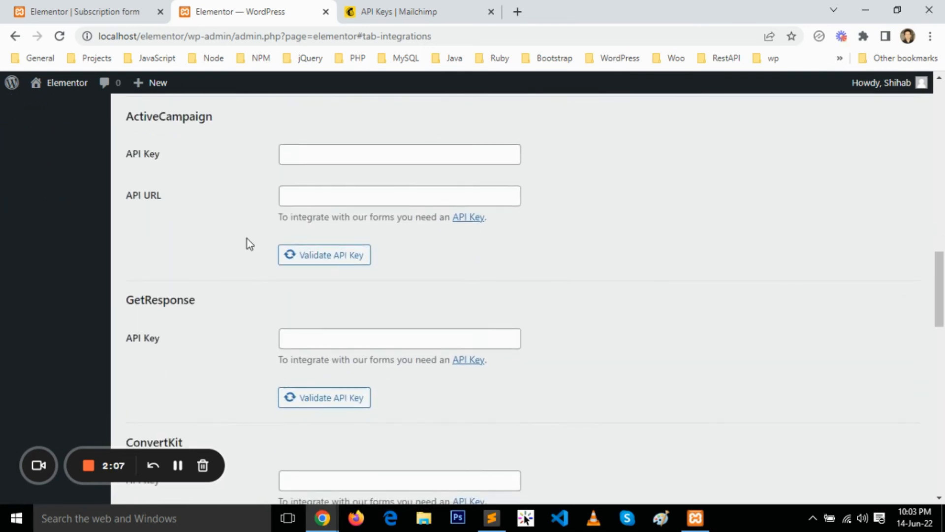
{"action": "scroll", "coordinate": [247, 239], "scroll_direction": "up", "scroll_amount": 1}
{"action": "scroll", "coordinate": [247, 238], "scroll_direction": "down", "scroll_amount": 6}
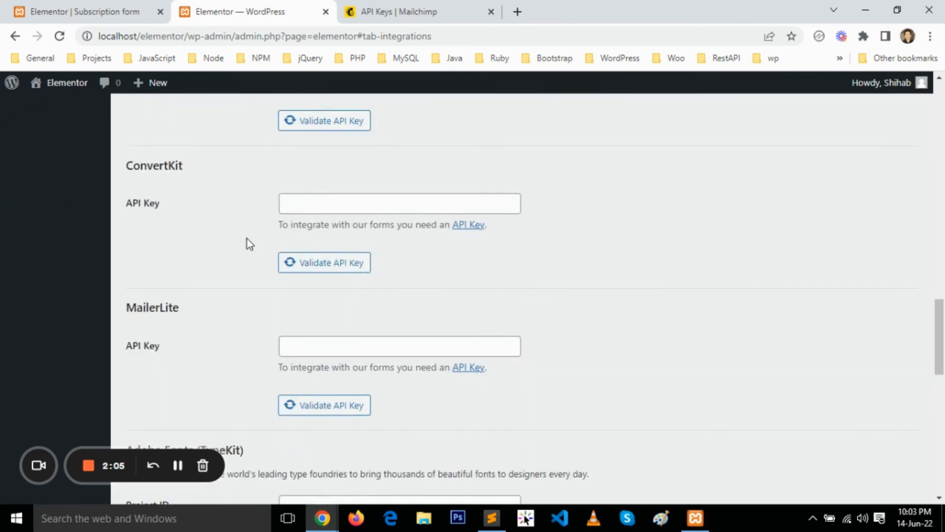
{"action": "scroll", "coordinate": [247, 238], "scroll_direction": "up", "scroll_amount": 10}
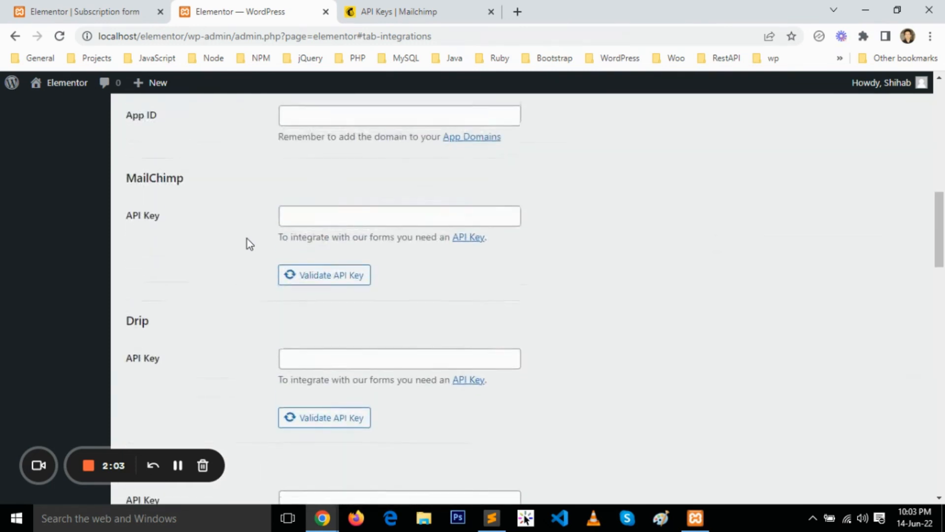
{"action": "left_click", "coordinate": [320, 215]}
{"action": "key", "text": "ctrl+v"}
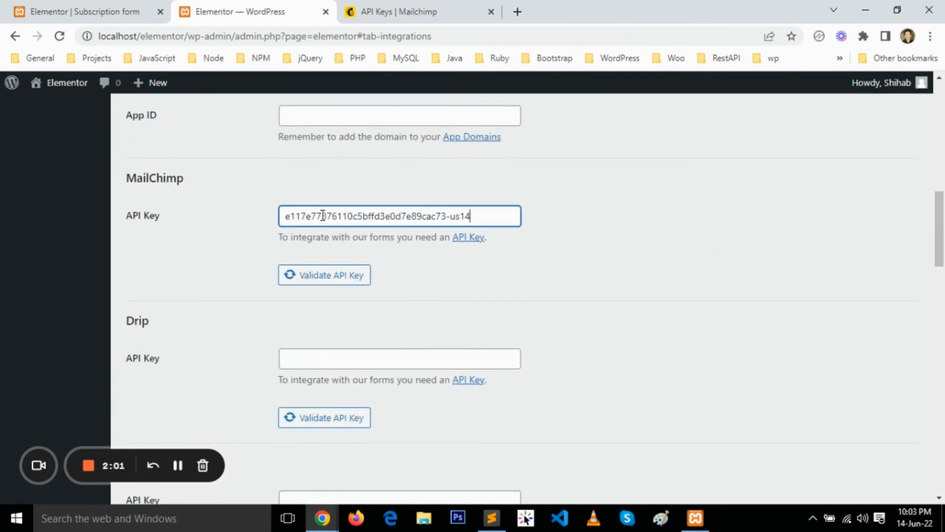
{"action": "left_click", "coordinate": [319, 283]}
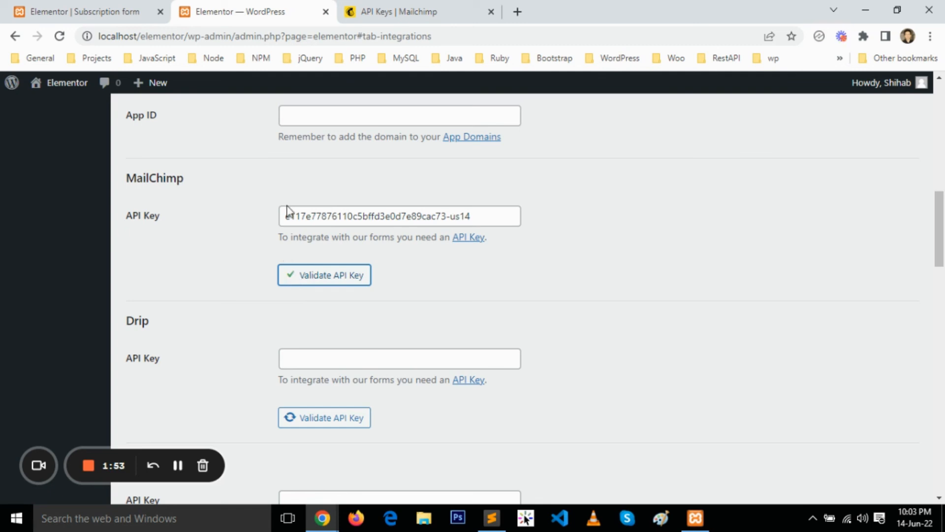
Return to the popup editor and check the form's MailChimp API Key source options, keeping Custom selected.
{"action": "left_click", "coordinate": [97, 14]}
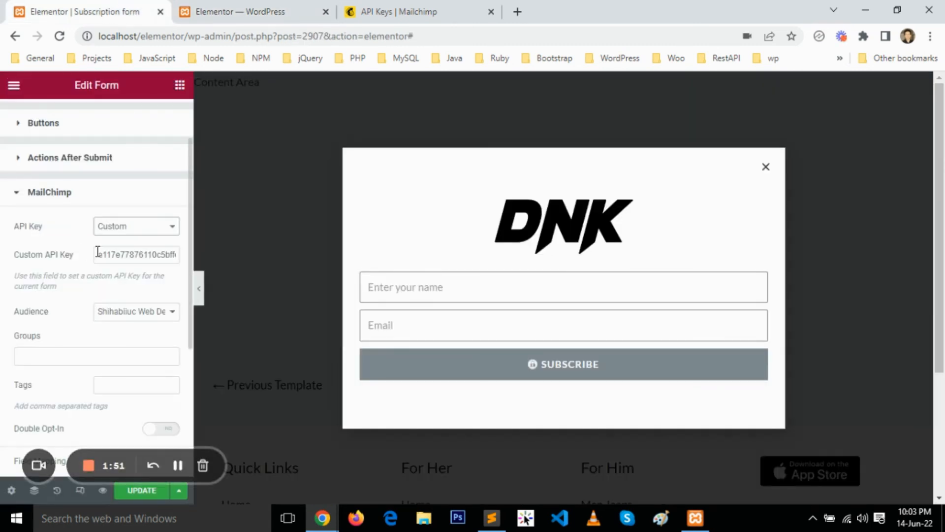
{"action": "left_click", "coordinate": [138, 228]}
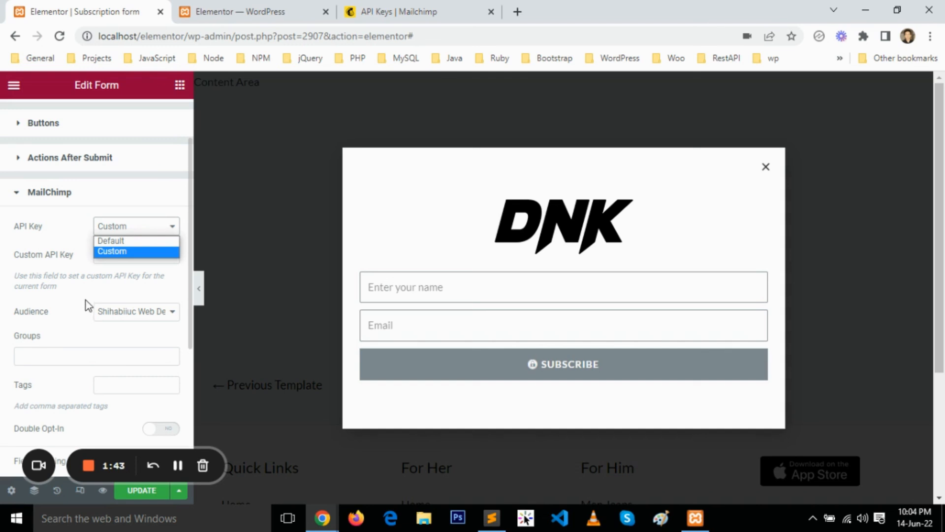
{"action": "left_click", "coordinate": [112, 250]}
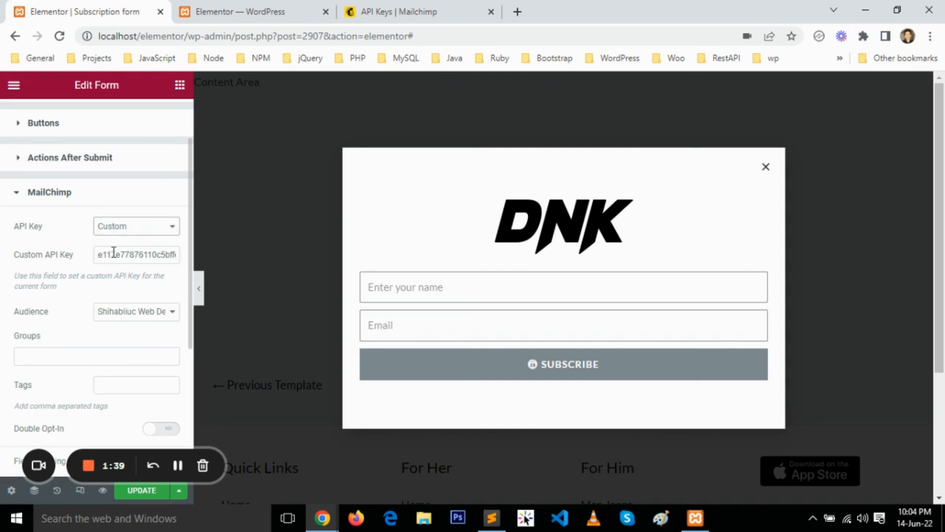